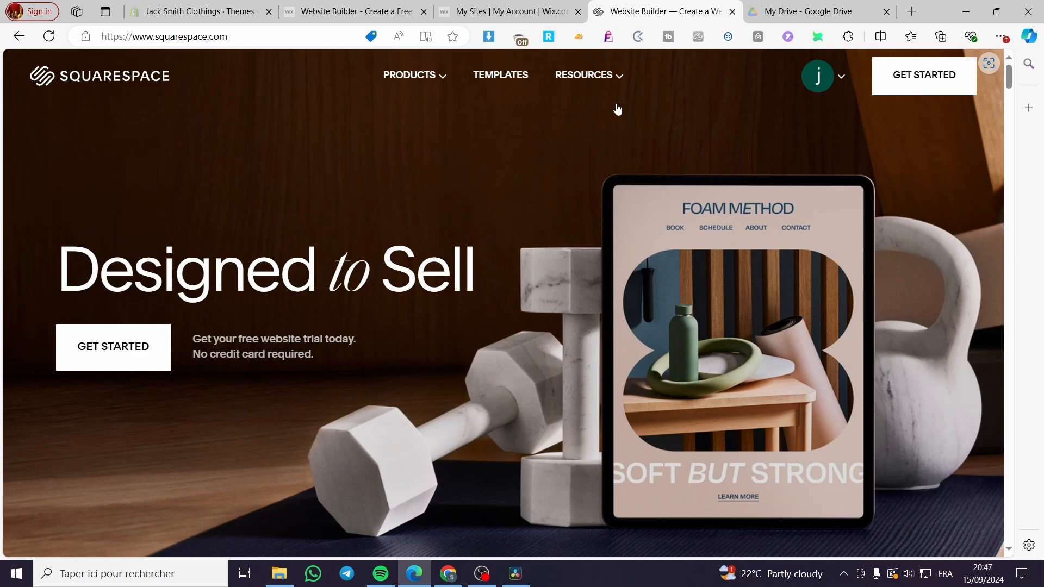
Go to the account dashboard and open the cylinder-daisy-gj8e.squarespace.com site.
{"action": "left_click", "coordinate": [840, 80]}
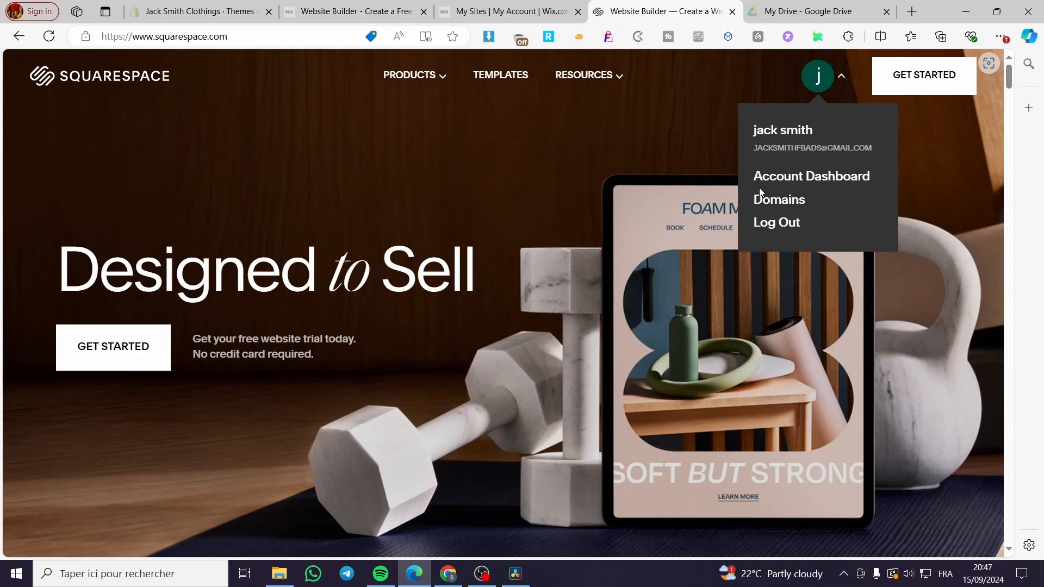
{"action": "left_click", "coordinate": [806, 183]}
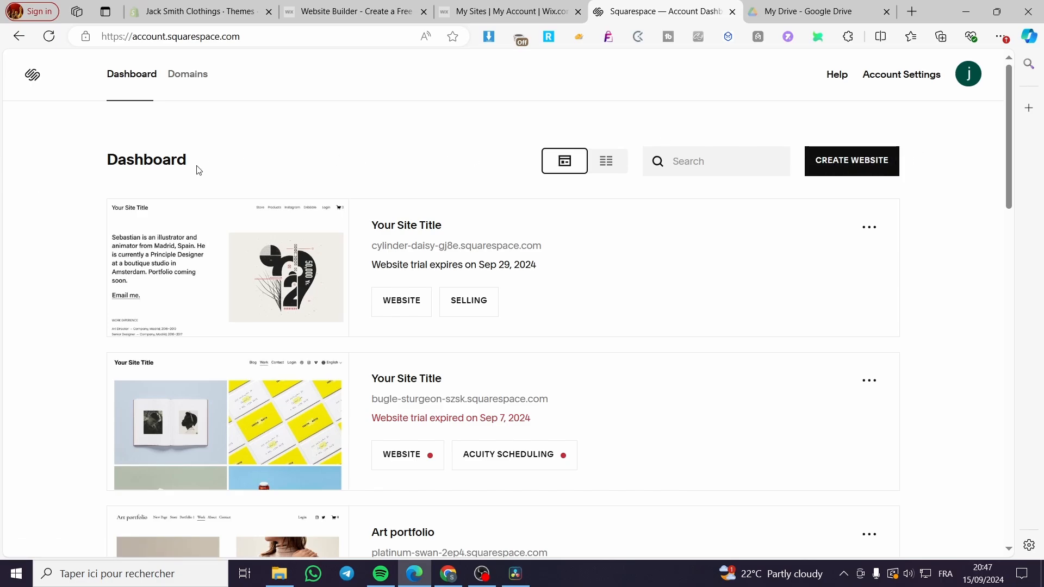
{"action": "left_click_drag", "start_coordinate": [179, 165], "coordinate": [109, 162]}
{"action": "left_click", "coordinate": [220, 163]}
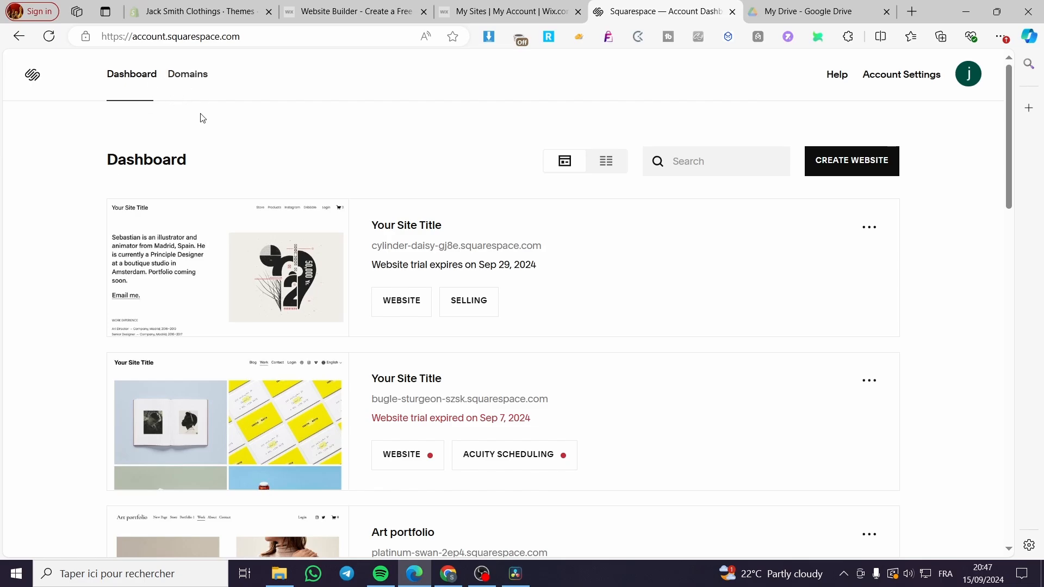
{"action": "scroll", "coordinate": [654, 177], "scroll_direction": "down", "scroll_amount": 5}
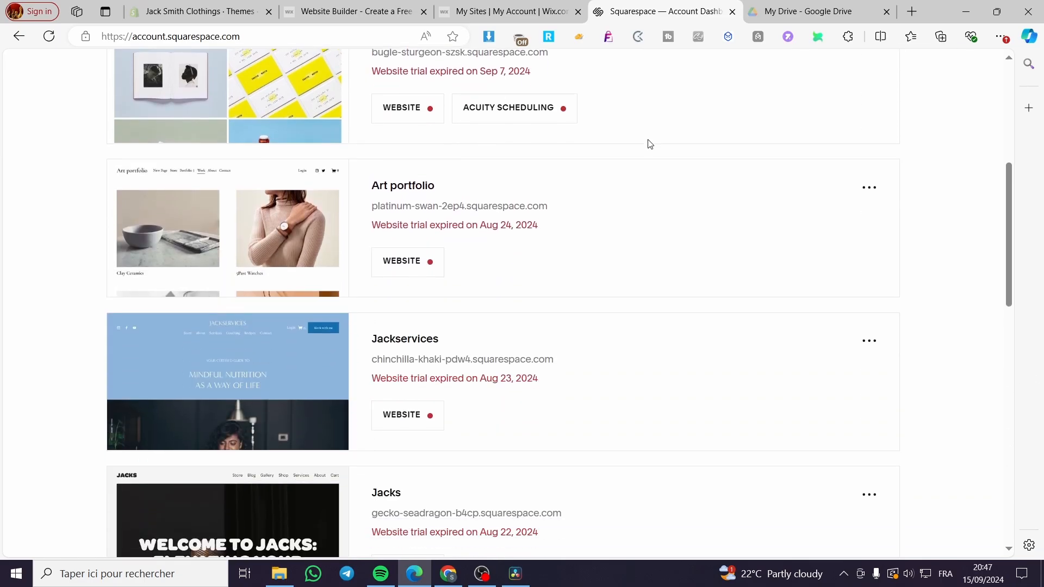
{"action": "scroll", "coordinate": [648, 145], "scroll_direction": "up", "scroll_amount": 5}
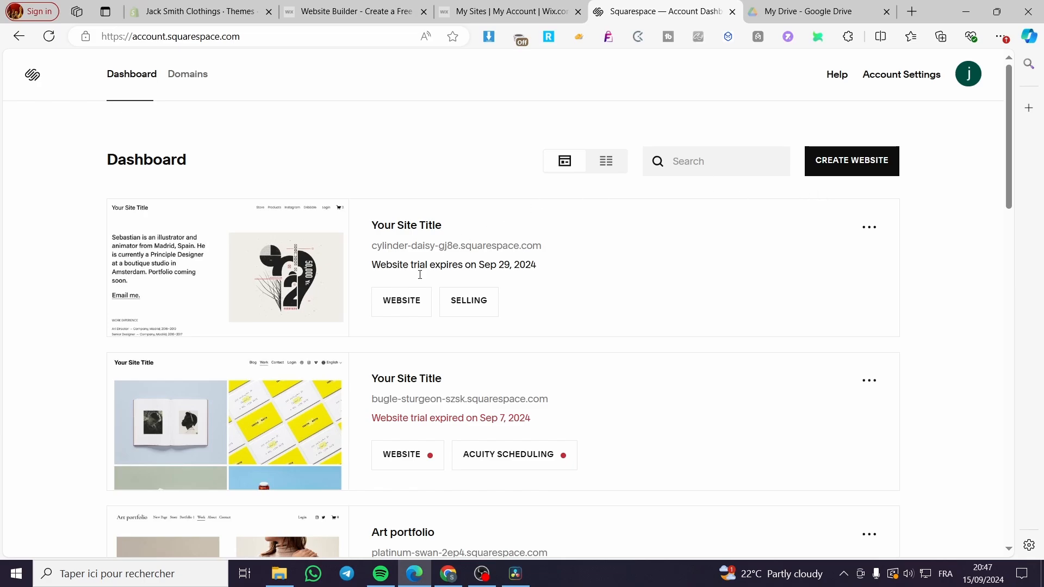
{"action": "mouse_move", "coordinate": [249, 279]}
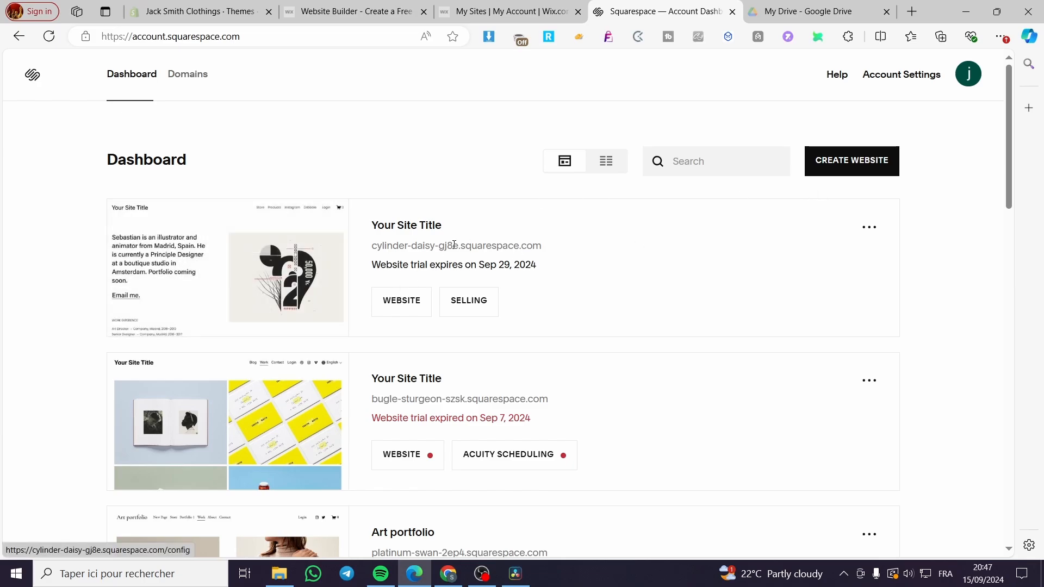
{"action": "left_click", "coordinate": [215, 267]}
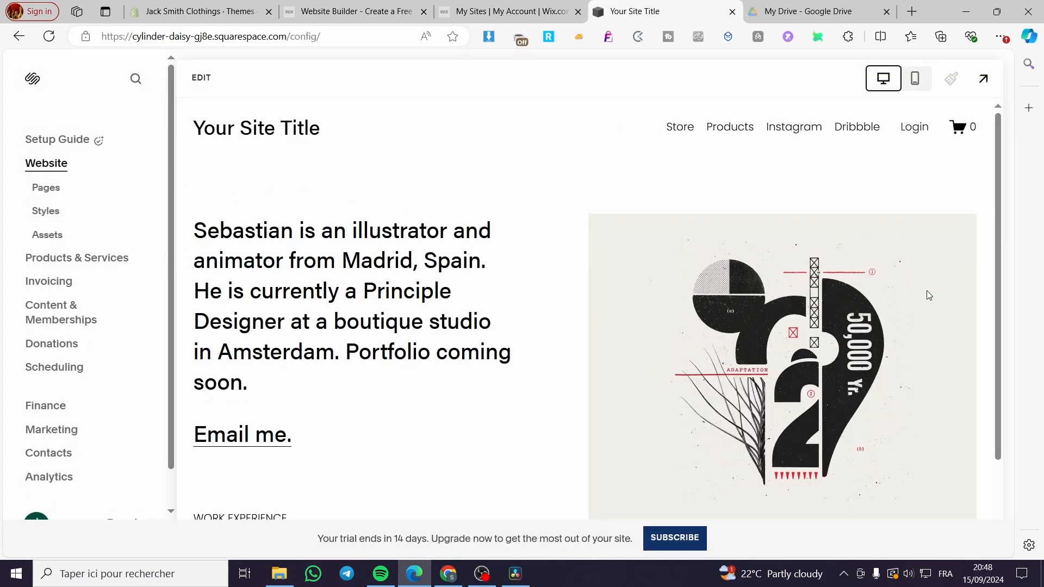
Open the site's Products page from the page list and put it into edit mode.
{"action": "scroll", "coordinate": [916, 282], "scroll_direction": "down", "scroll_amount": 3}
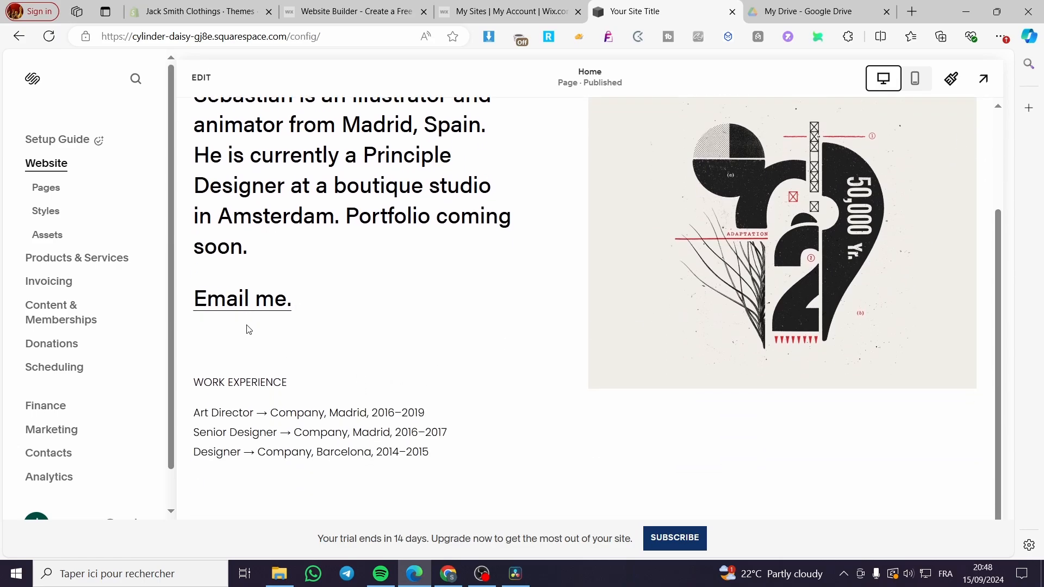
{"action": "scroll", "coordinate": [414, 375], "scroll_direction": "up", "scroll_amount": 3}
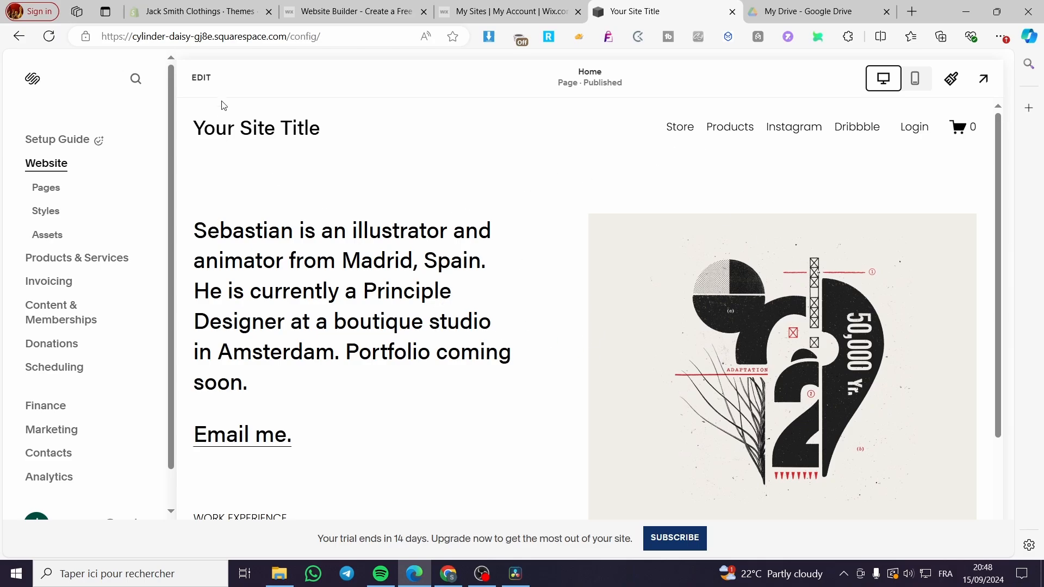
{"action": "left_click", "coordinate": [55, 192]}
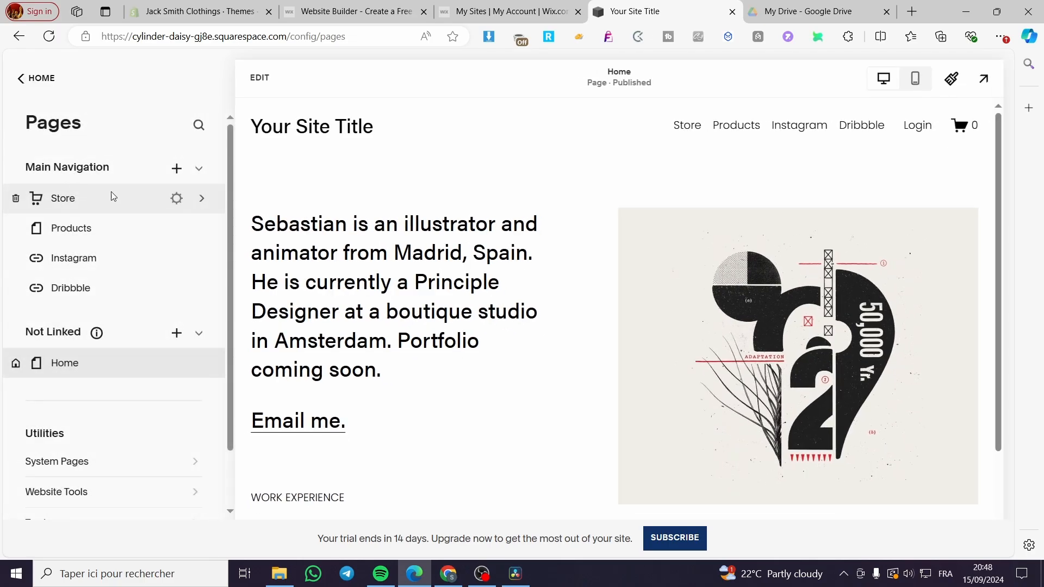
{"action": "left_click", "coordinate": [75, 238]}
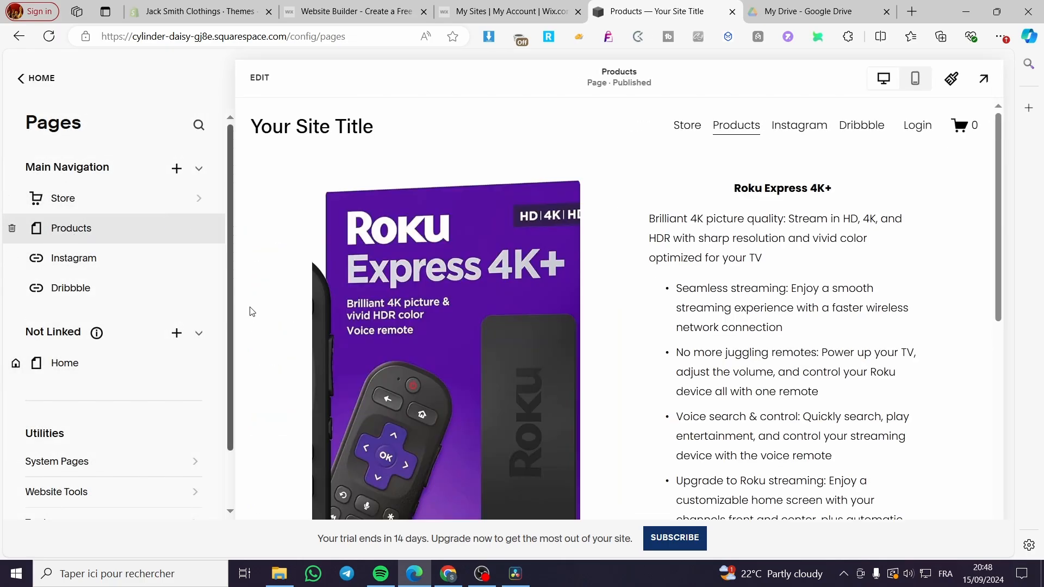
{"action": "scroll", "coordinate": [548, 344], "scroll_direction": "down", "scroll_amount": 6}
{"action": "scroll", "coordinate": [548, 344], "scroll_direction": "up", "scroll_amount": 10}
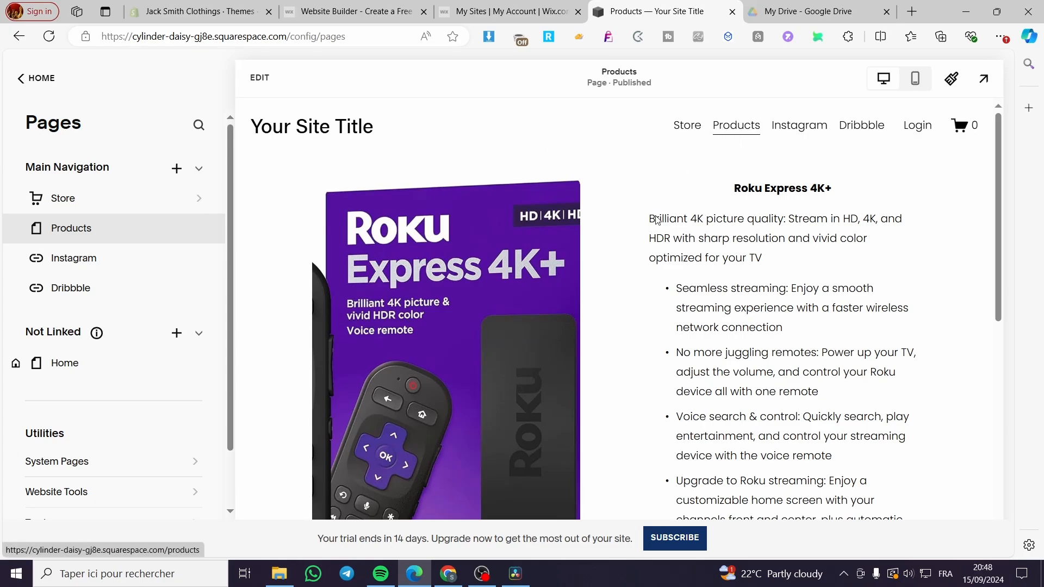
{"action": "scroll", "coordinate": [679, 234], "scroll_direction": "down", "scroll_amount": 6}
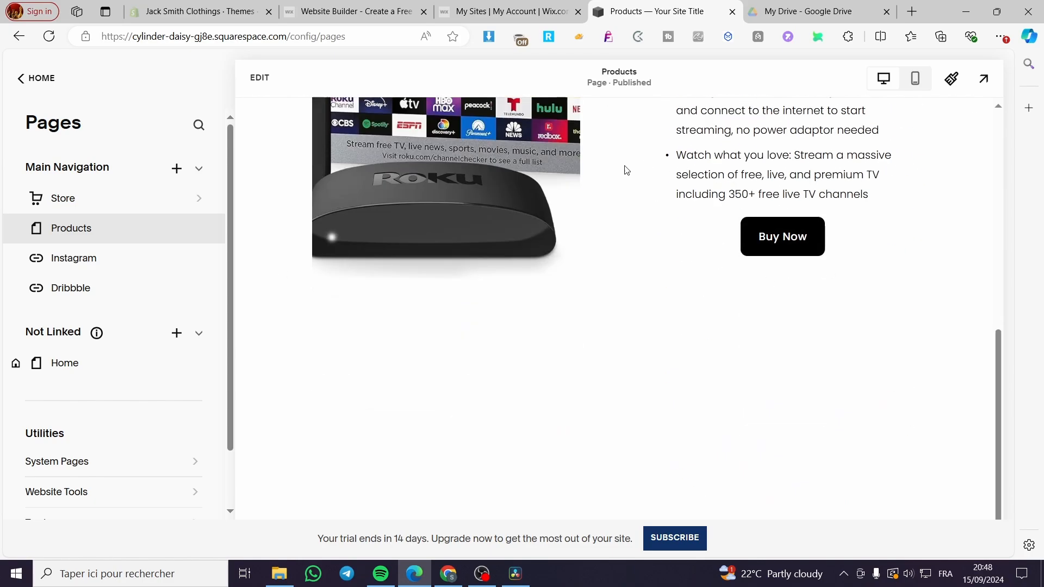
{"action": "left_click", "coordinate": [259, 78]}
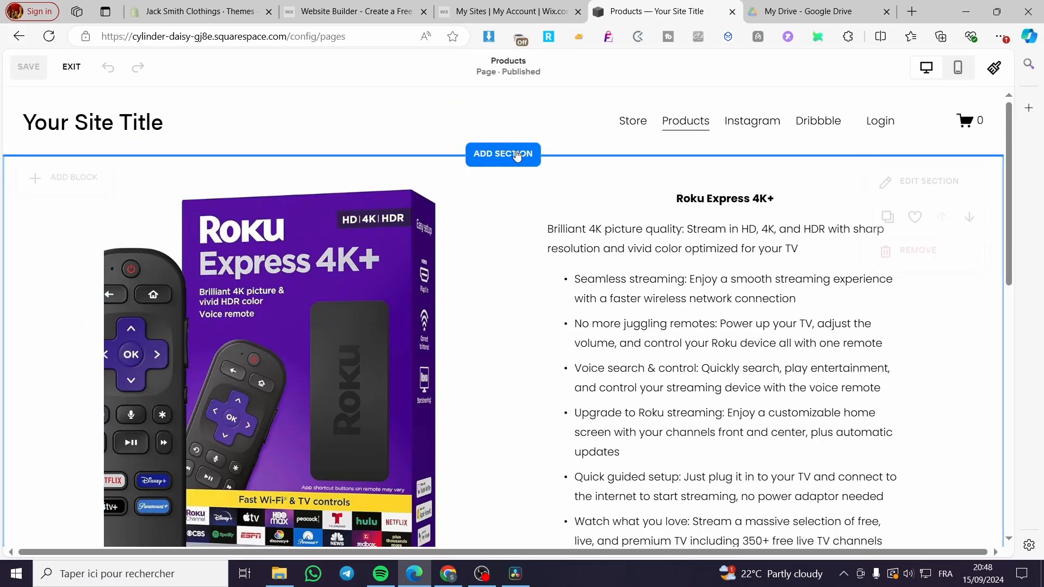
Browse the Products section templates offered for a new section below the Roku product, without adding one.
{"action": "scroll", "coordinate": [629, 272], "scroll_direction": "down", "scroll_amount": 6}
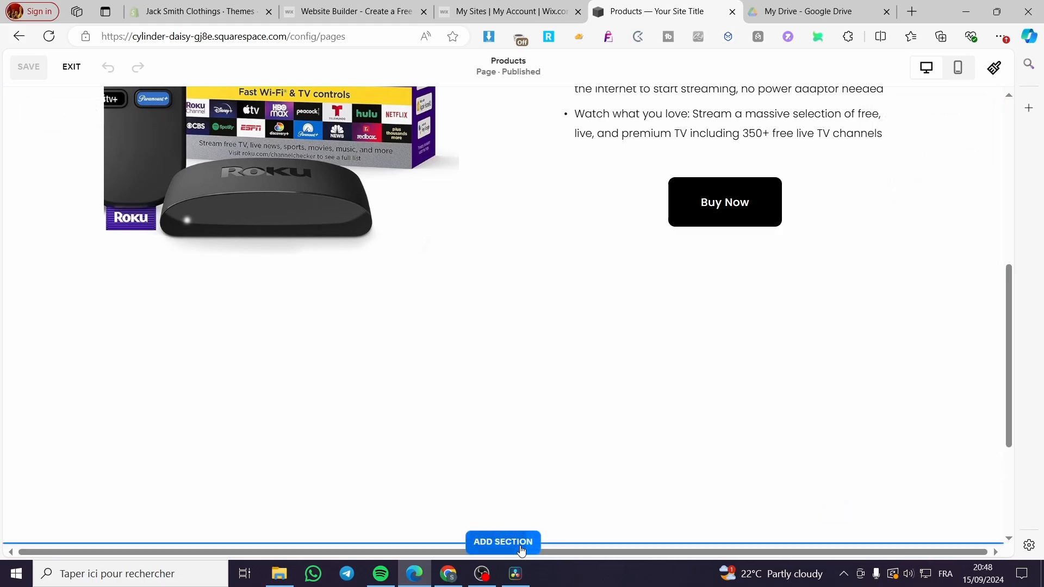
{"action": "left_click", "coordinate": [520, 550]}
{"action": "scroll", "coordinate": [256, 331], "scroll_direction": "down", "scroll_amount": 4}
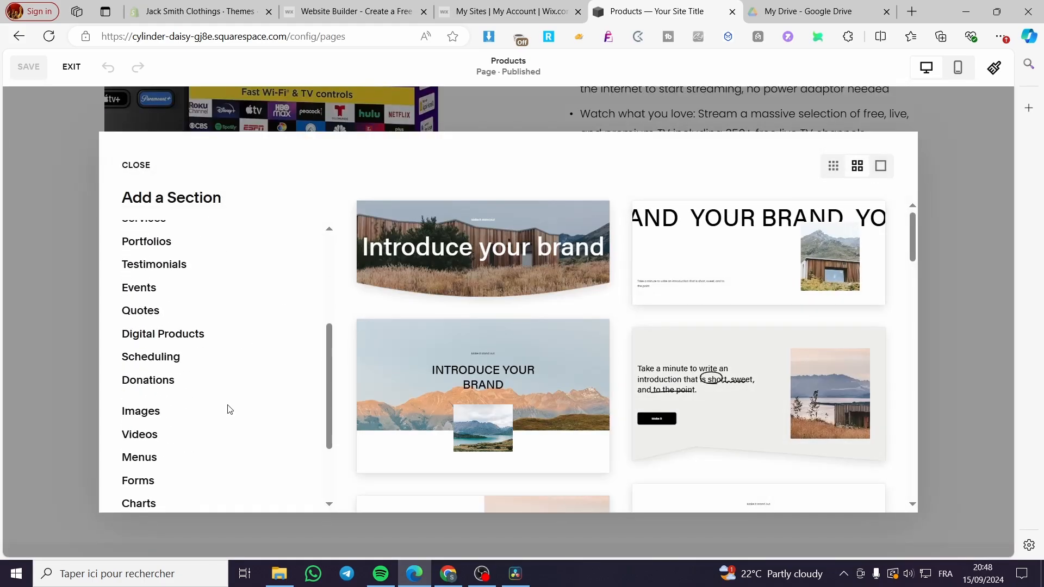
{"action": "scroll", "coordinate": [140, 293], "scroll_direction": "up", "scroll_amount": 2}
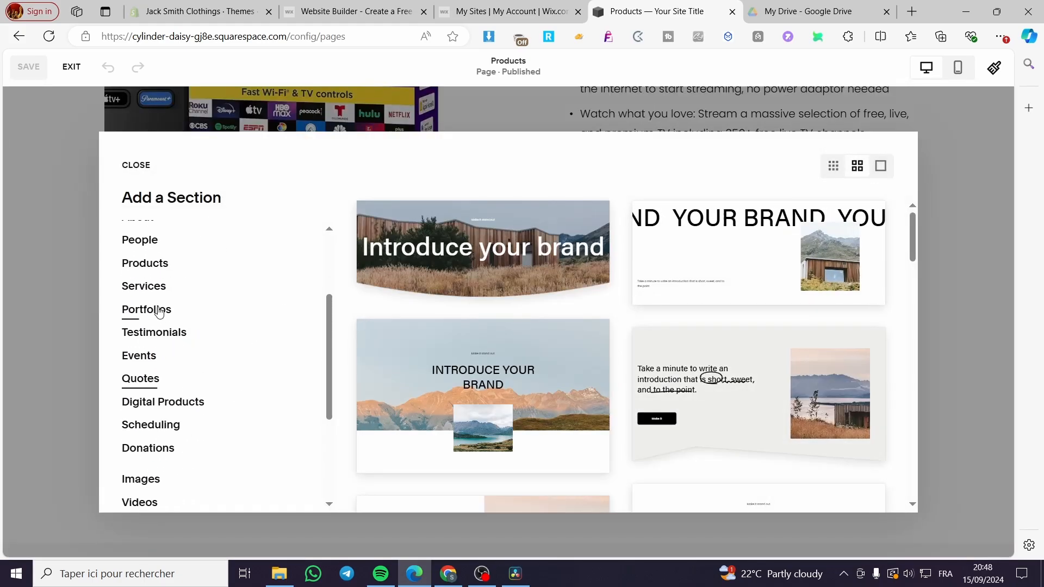
{"action": "left_click", "coordinate": [136, 265]}
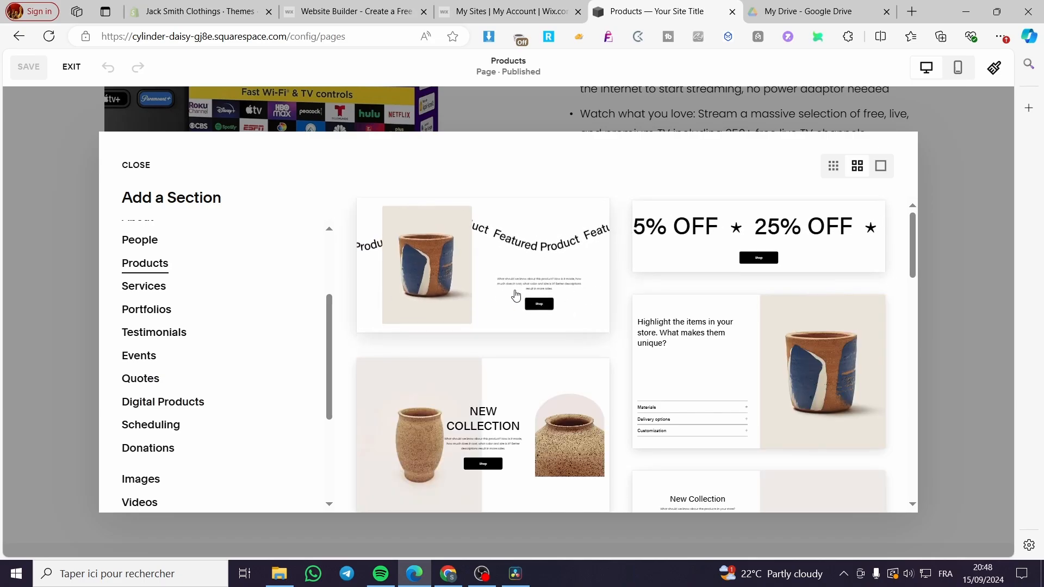
{"action": "left_click", "coordinate": [984, 175]}
{"action": "scroll", "coordinate": [673, 332], "scroll_direction": "up", "scroll_amount": 8}
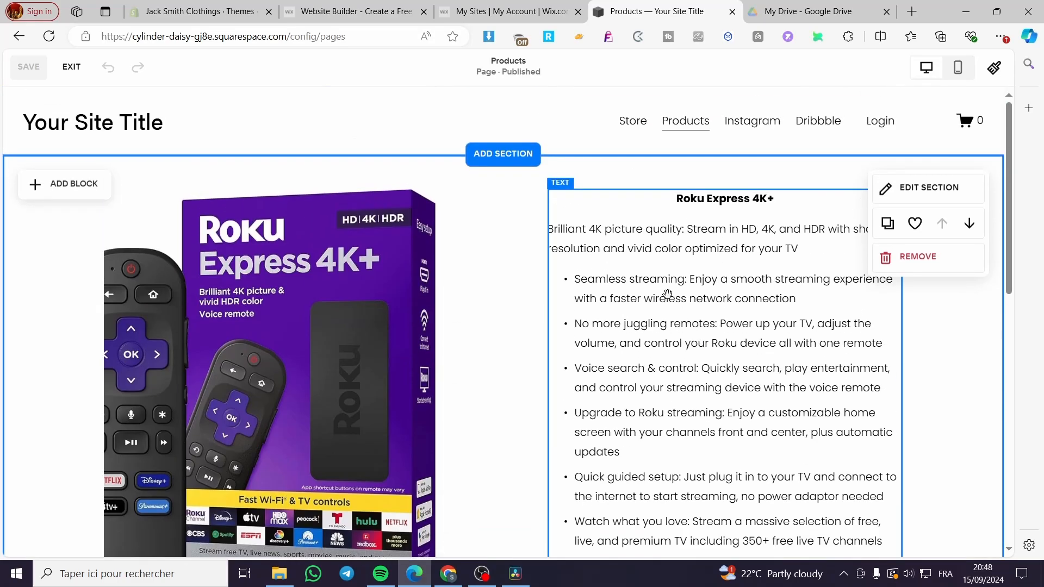
Check the Buy Now button's link option and review the Roku Express 4K+ section.
{"action": "scroll", "coordinate": [667, 293], "scroll_direction": "down", "scroll_amount": 4}
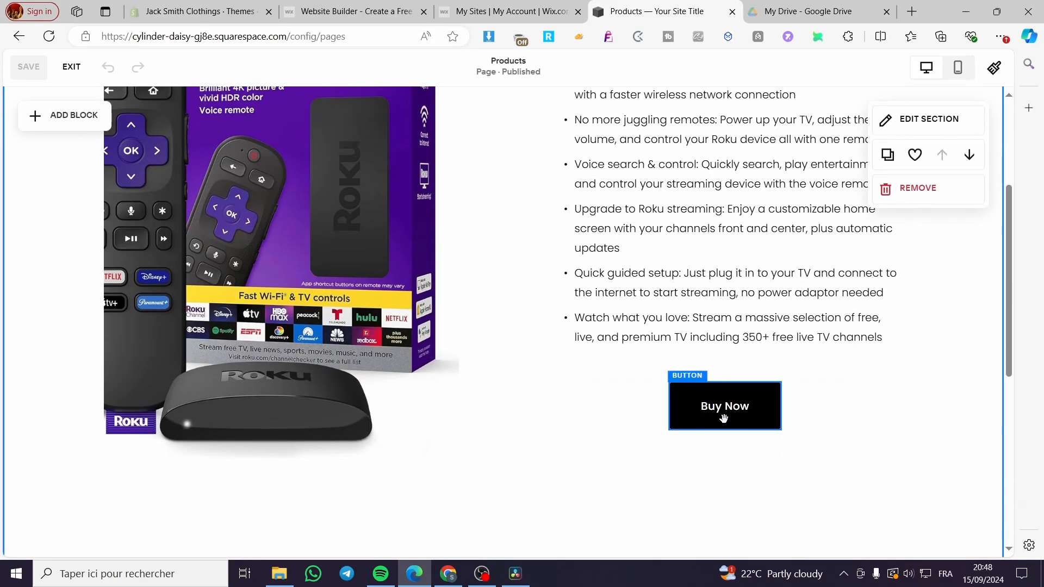
{"action": "left_click", "coordinate": [724, 418]}
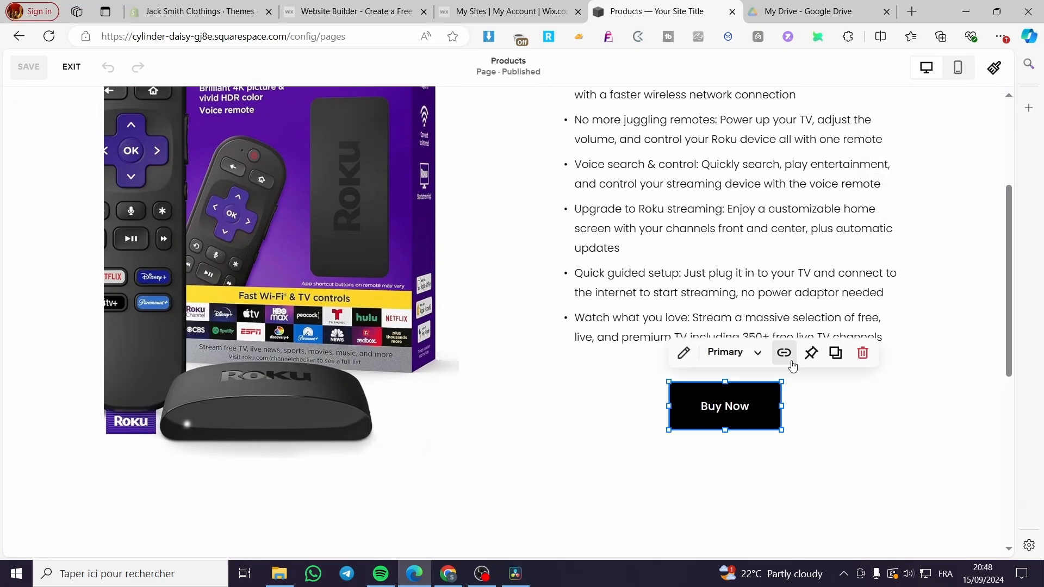
{"action": "left_click", "coordinate": [793, 363]}
{"action": "left_click", "coordinate": [970, 340]}
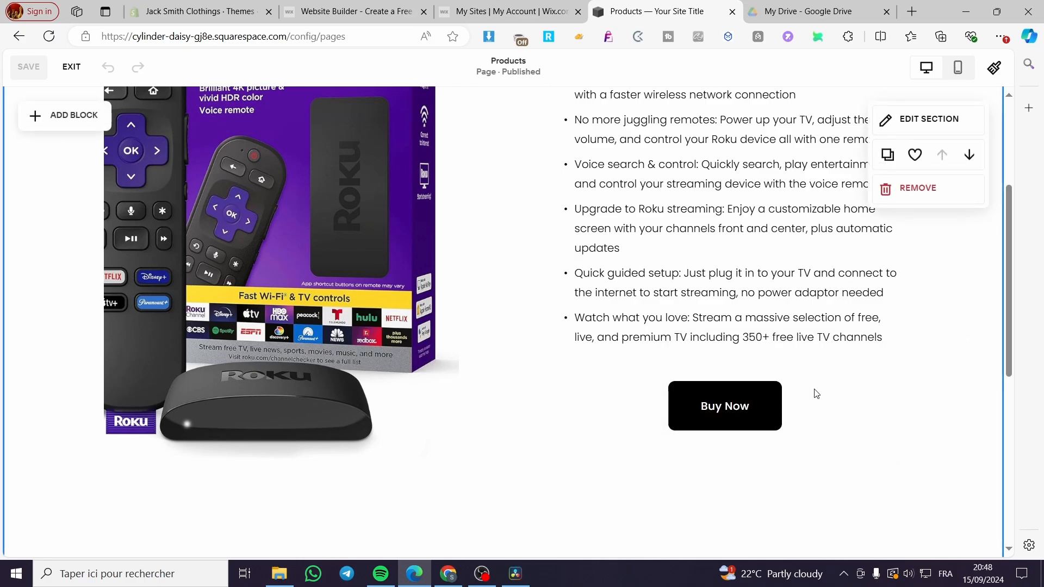
{"action": "scroll", "coordinate": [512, 360], "scroll_direction": "up", "scroll_amount": 4}
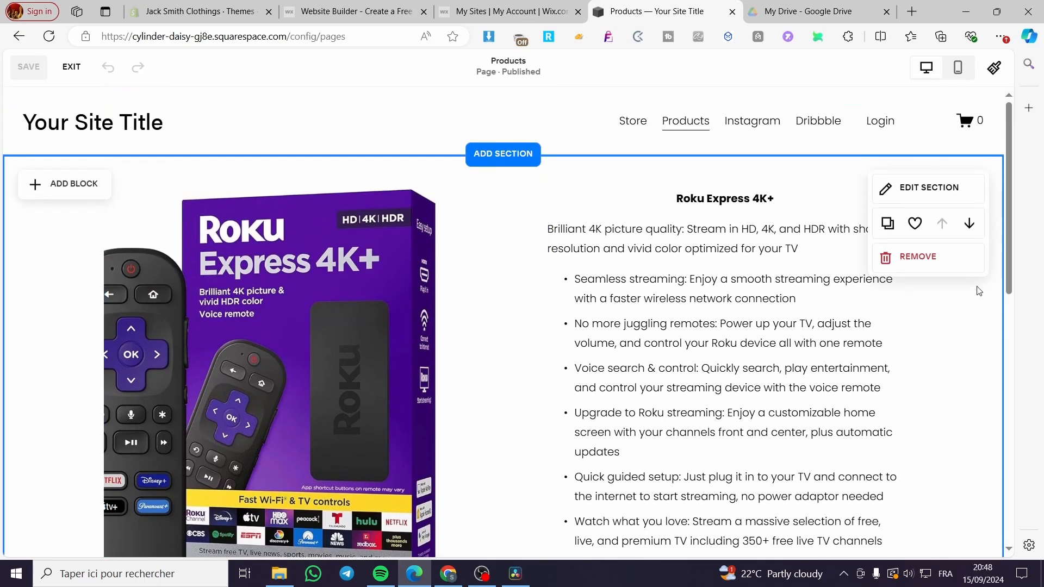
{"action": "scroll", "coordinate": [653, 242], "scroll_direction": "down", "scroll_amount": 5}
{"action": "scroll", "coordinate": [625, 273], "scroll_direction": "up", "scroll_amount": 5}
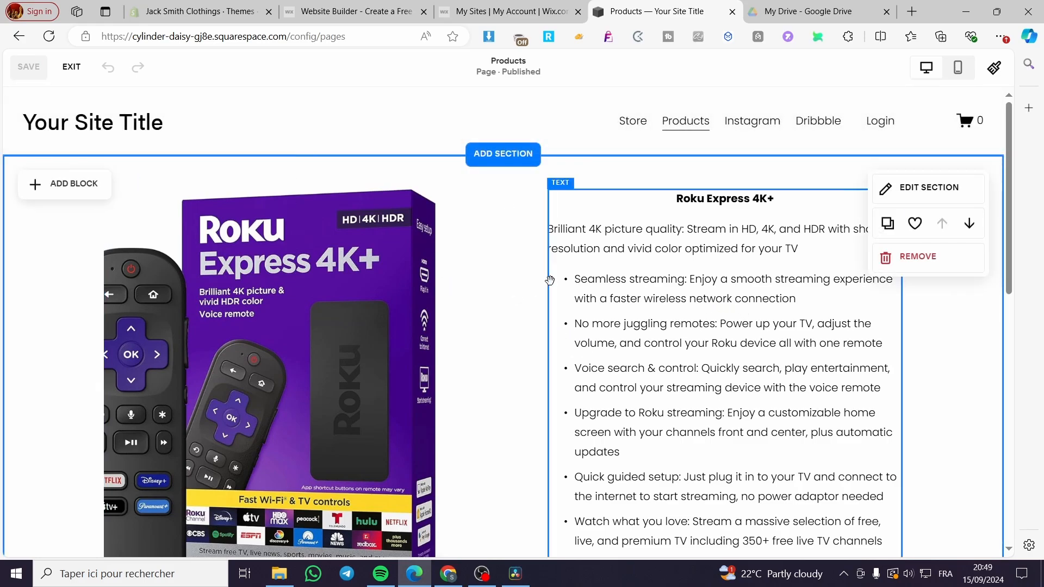
Add an Amazon block from the Premium blocks to the Roku Express 4K+ section.
{"action": "scroll", "coordinate": [550, 280], "scroll_direction": "down", "scroll_amount": 1}
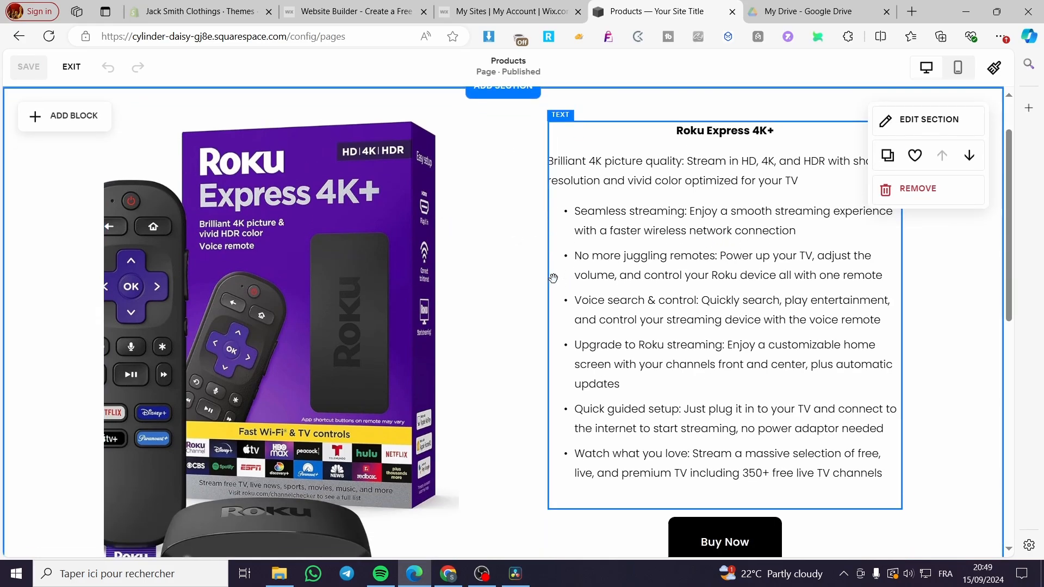
{"action": "left_click", "coordinate": [74, 126]}
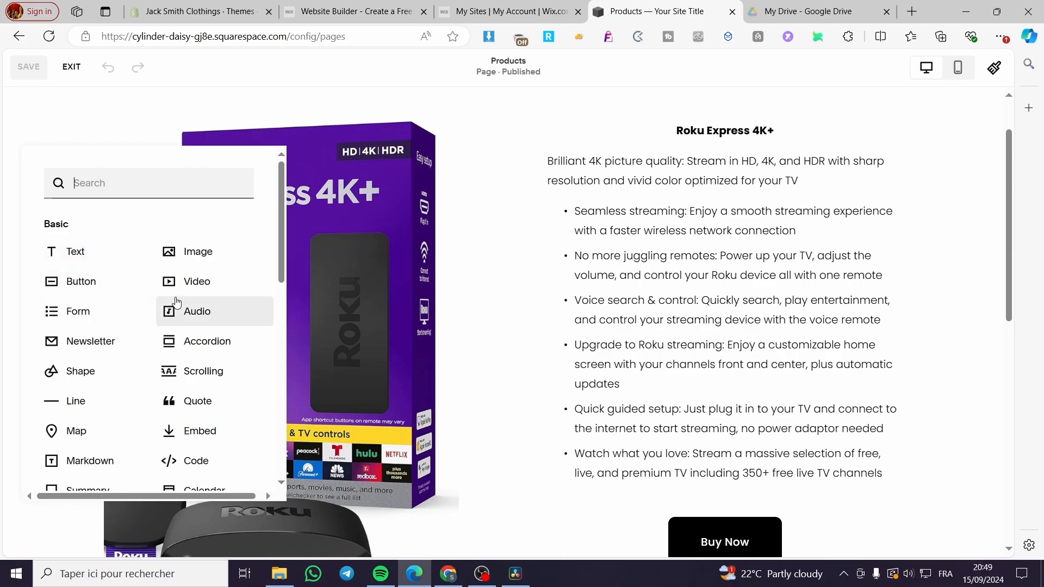
{"action": "scroll", "coordinate": [177, 302], "scroll_direction": "down", "scroll_amount": 4}
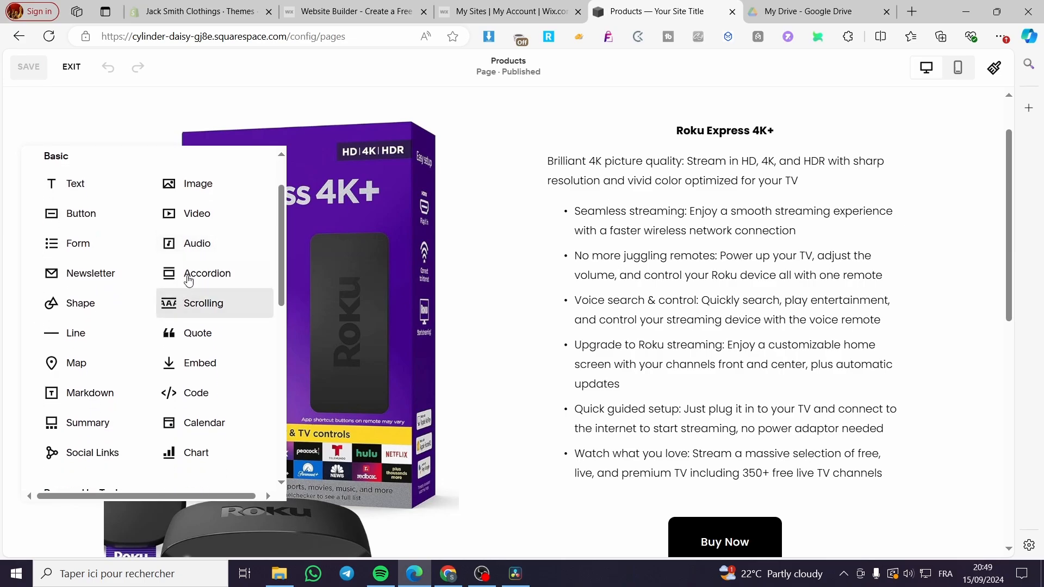
{"action": "scroll", "coordinate": [197, 259], "scroll_direction": "down", "scroll_amount": 3}
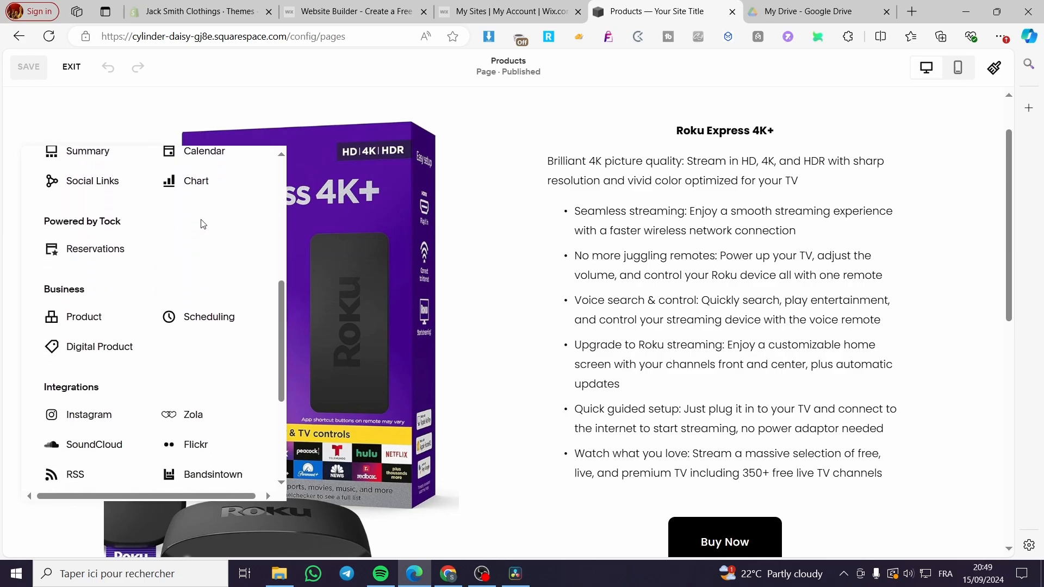
{"action": "scroll", "coordinate": [202, 220], "scroll_direction": "down", "scroll_amount": 2}
{"action": "scroll", "coordinate": [168, 217], "scroll_direction": "down", "scroll_amount": 4}
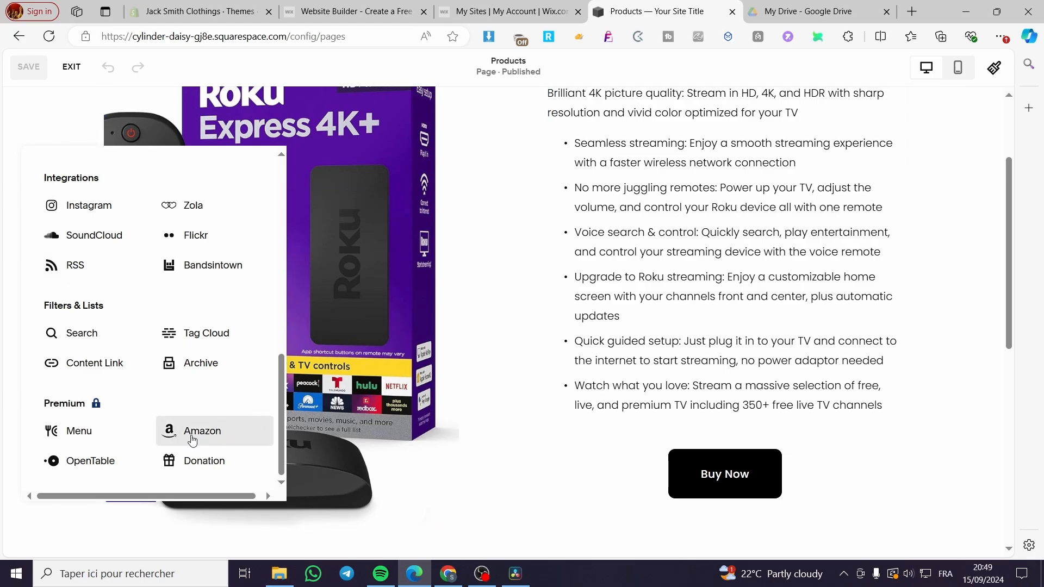
{"action": "scroll", "coordinate": [136, 434], "scroll_direction": "up", "scroll_amount": 3}
{"action": "scroll", "coordinate": [185, 432], "scroll_direction": "down", "scroll_amount": 3}
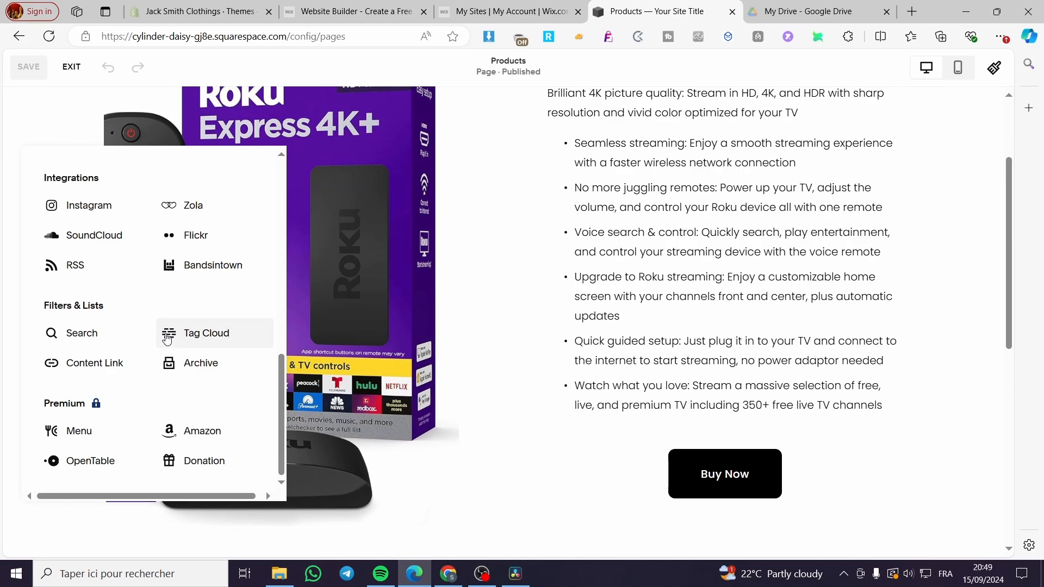
{"action": "scroll", "coordinate": [196, 343], "scroll_direction": "up", "scroll_amount": 3}
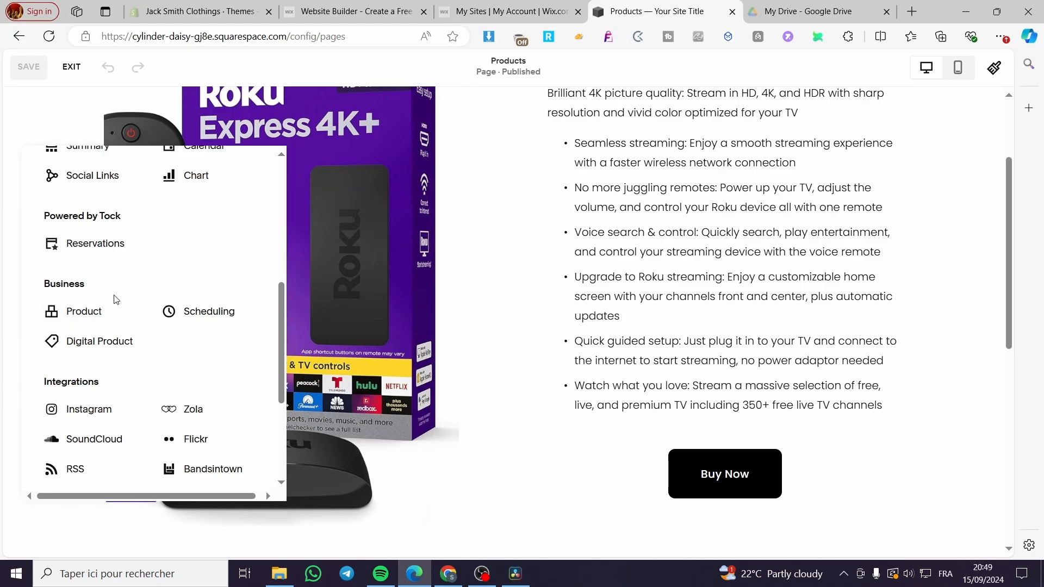
{"action": "scroll", "coordinate": [52, 314], "scroll_direction": "down", "scroll_amount": 1}
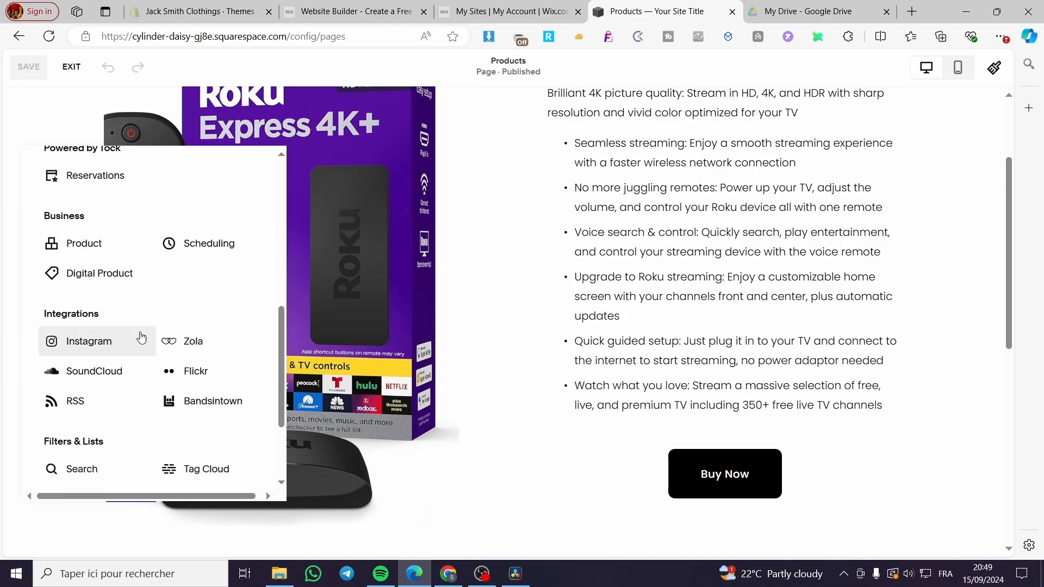
{"action": "scroll", "coordinate": [164, 351], "scroll_direction": "down", "scroll_amount": 2}
{"action": "left_click", "coordinate": [197, 442]}
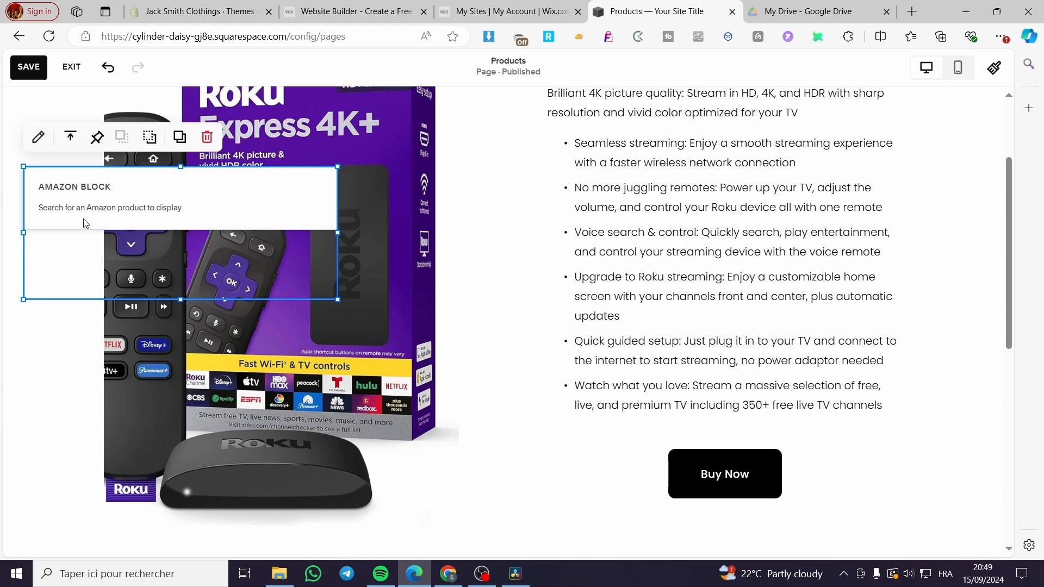
Move the Amazon block into the empty area directly below the Roku product image, aligned with its left edge.
{"action": "left_click_drag", "start_coordinate": [84, 223], "coordinate": [542, 422]}
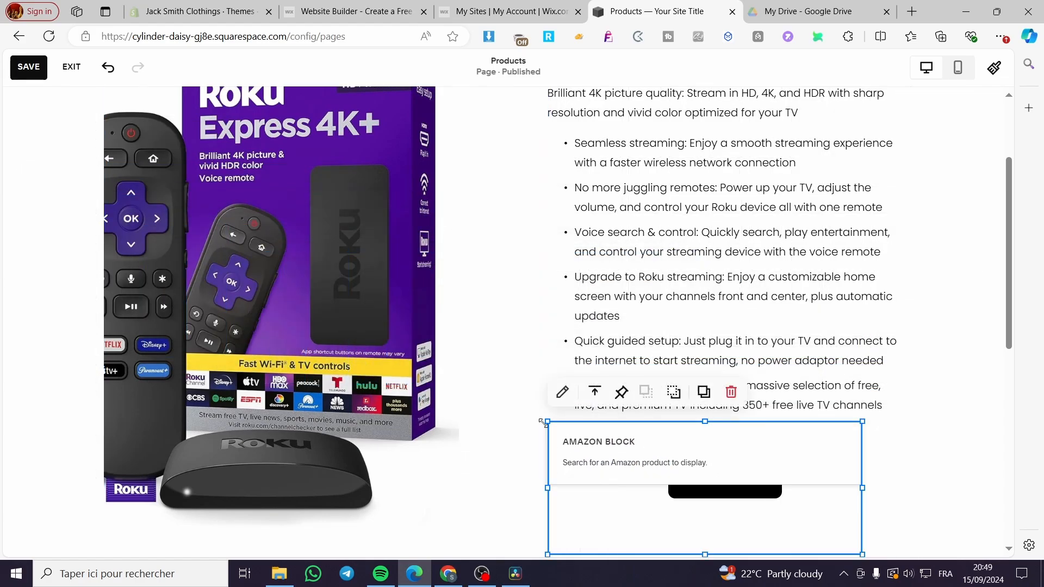
{"action": "scroll", "coordinate": [523, 305], "scroll_direction": "down", "scroll_amount": 6}
{"action": "left_click_drag", "start_coordinate": [605, 190], "coordinate": [173, 322]}
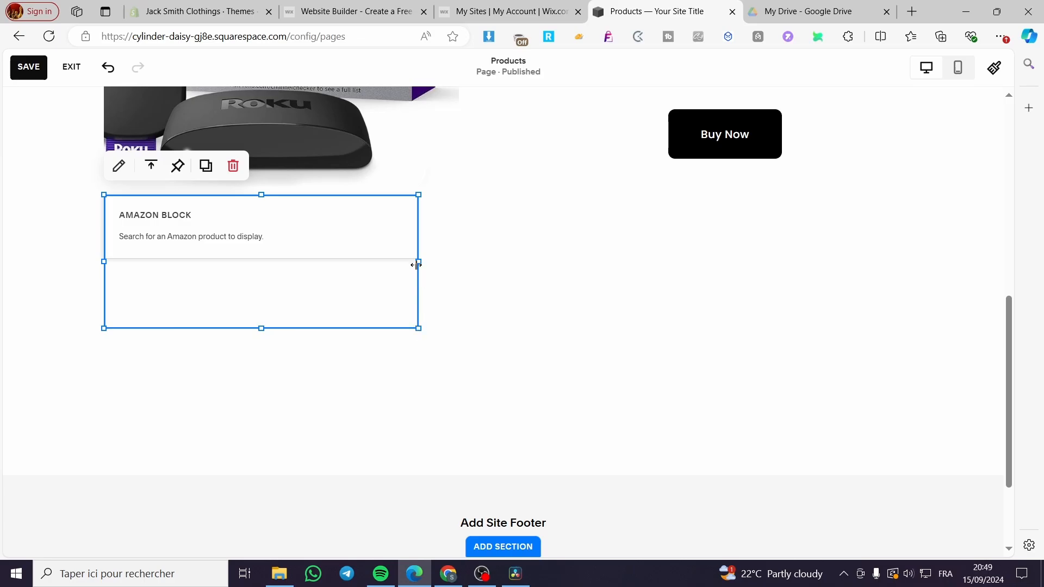
Widen the Amazon block across the full content width and extend its bottom edge well down the page.
{"action": "left_click_drag", "start_coordinate": [420, 260], "coordinate": [903, 277]}
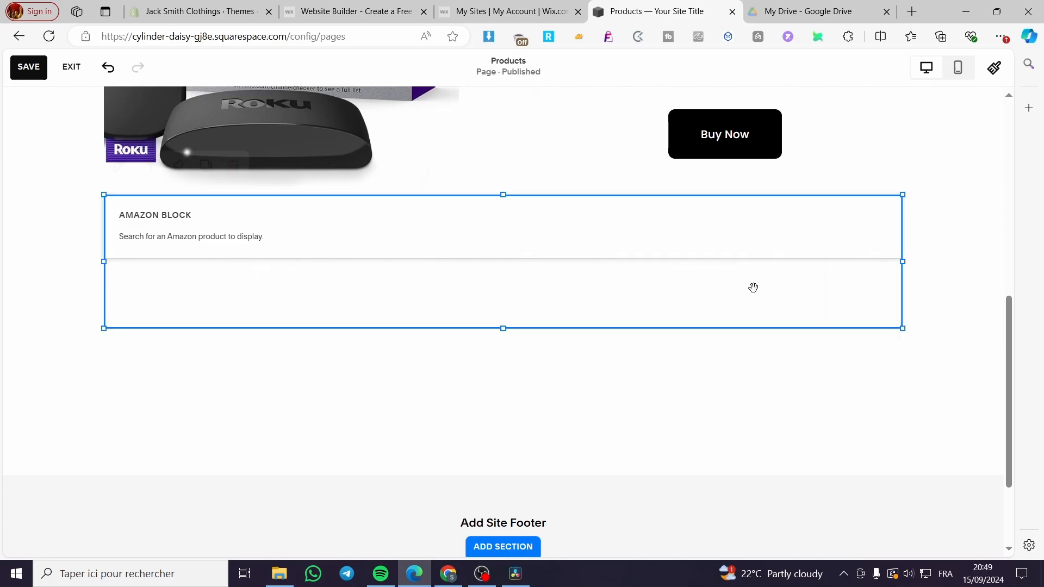
{"action": "left_click_drag", "start_coordinate": [503, 330], "coordinate": [506, 494]}
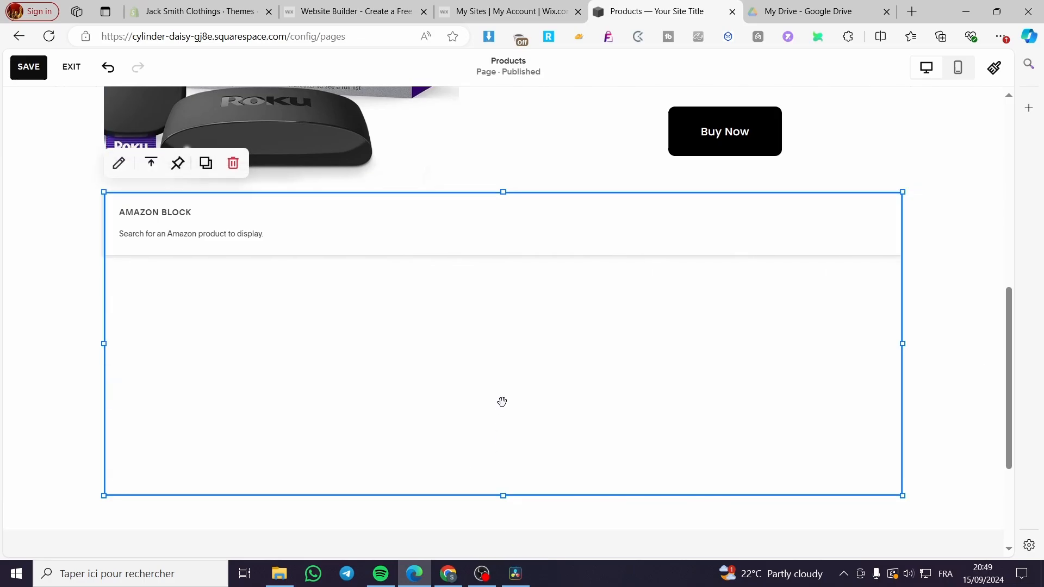
{"action": "scroll", "coordinate": [502, 381], "scroll_direction": "down", "scroll_amount": 2}
{"action": "left_click_drag", "start_coordinate": [504, 363], "coordinate": [499, 430]}
{"action": "scroll", "coordinate": [497, 419], "scroll_direction": "up", "scroll_amount": 2}
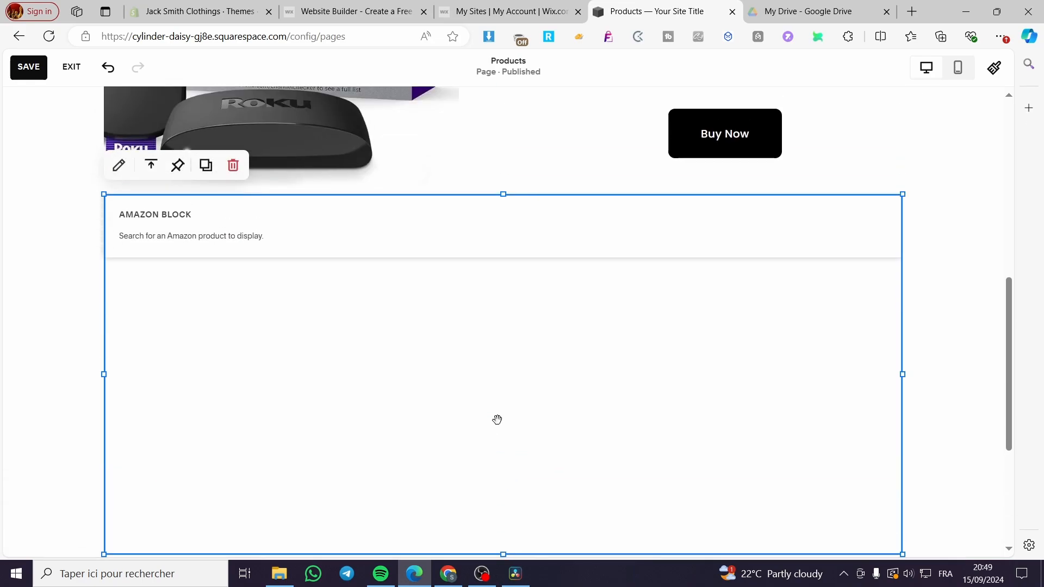
Open the Amazon block's settings, search for "Roku" and select the Roku Express 4K+ streaming device as its product.
{"action": "double_click", "coordinate": [250, 236]}
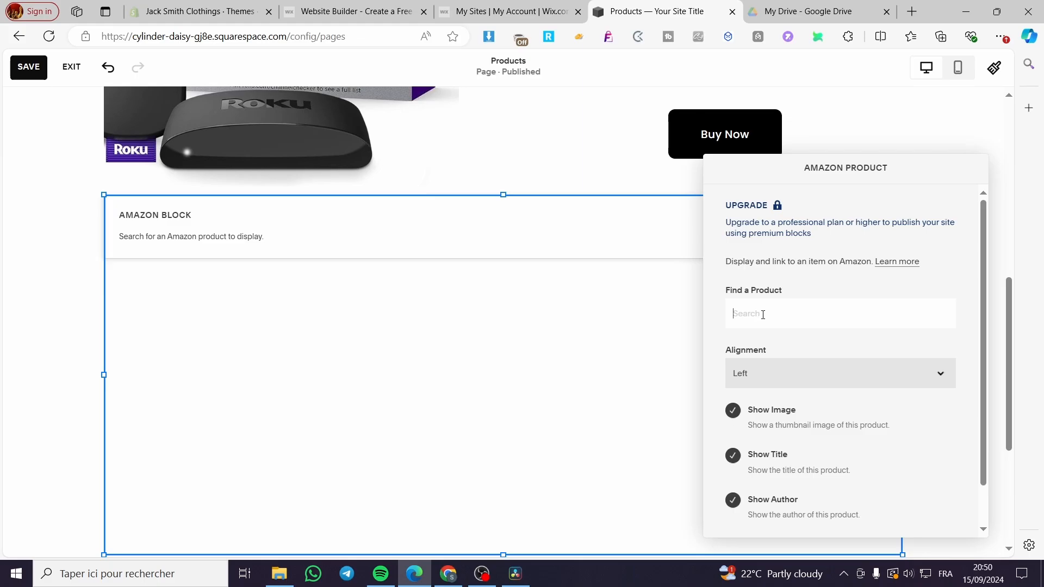
{"action": "scroll", "coordinate": [549, 305], "scroll_direction": "up", "scroll_amount": 3}
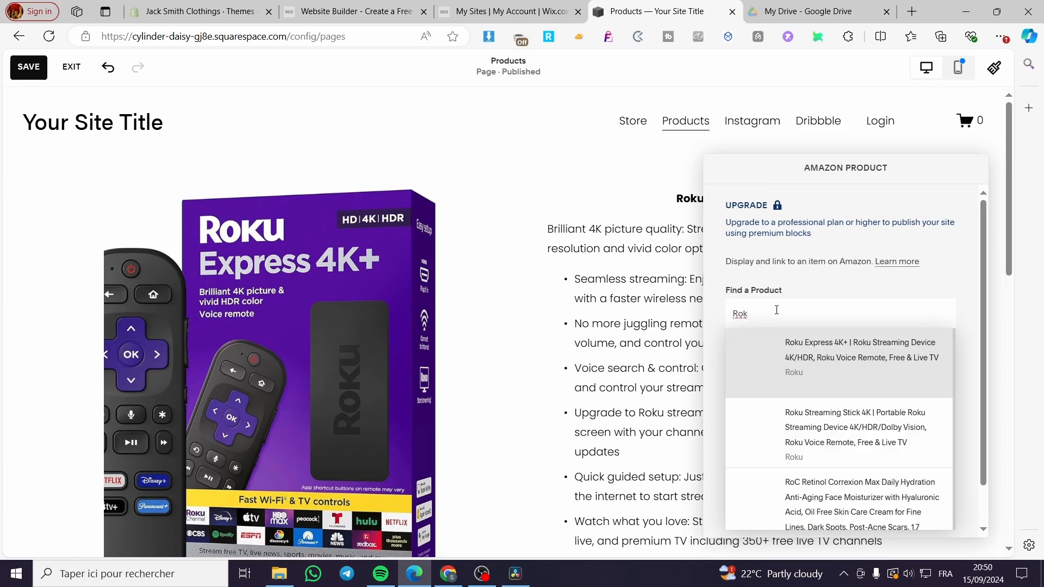
{"action": "type", "text": "i"}
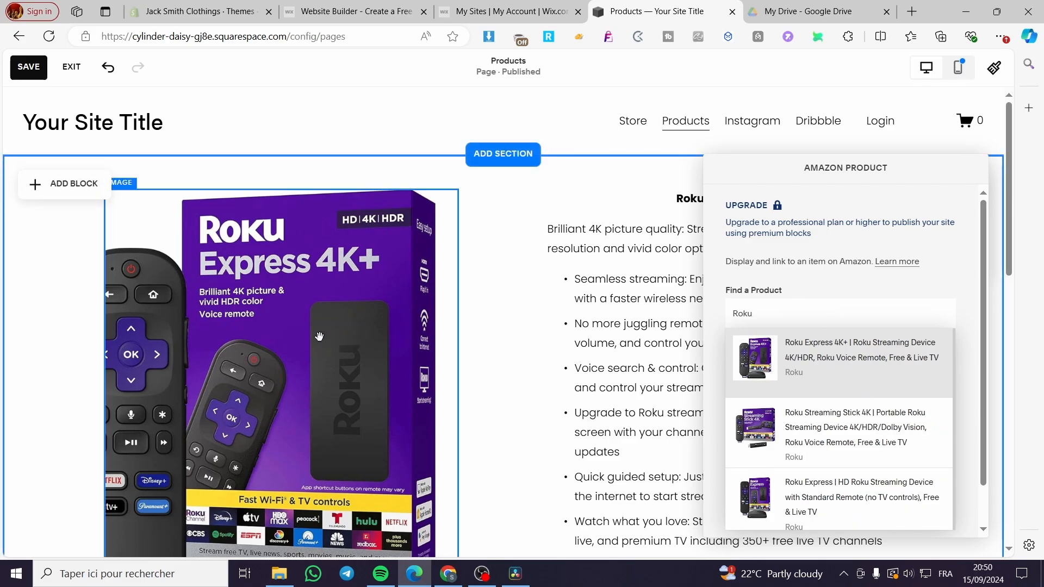
{"action": "left_click", "coordinate": [870, 359]}
{"action": "scroll", "coordinate": [977, 361], "scroll_direction": "down", "scroll_amount": 2}
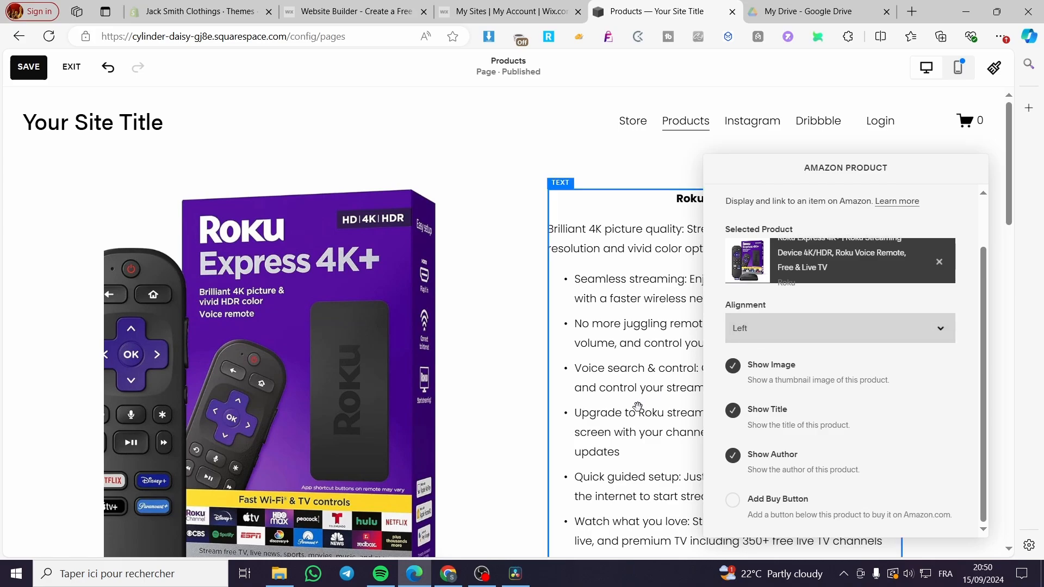
Review the Roku product's display in the Amazon block and switch Show Image off and back on.
{"action": "scroll", "coordinate": [637, 407], "scroll_direction": "down", "scroll_amount": 10}
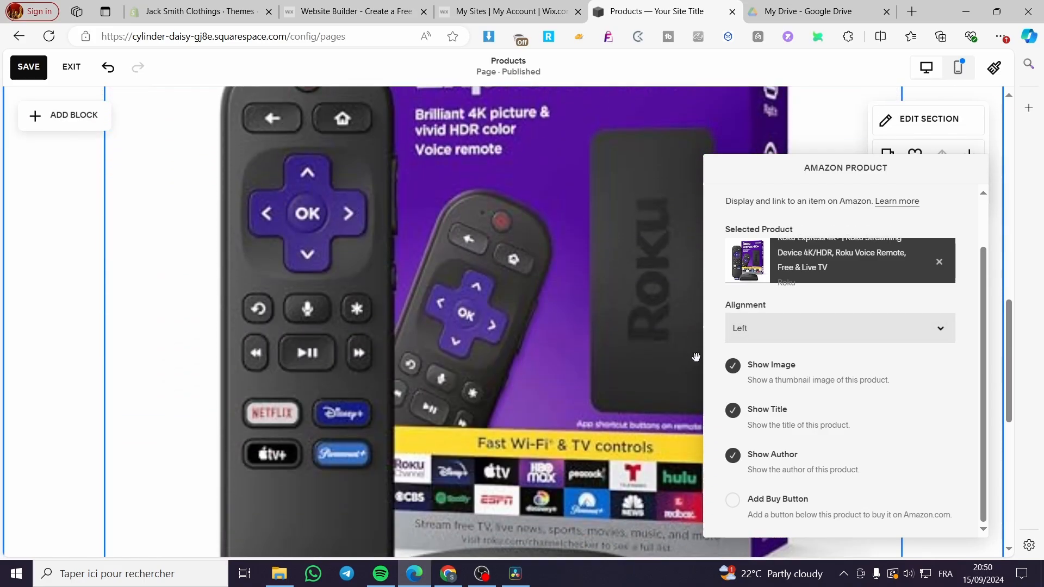
{"action": "scroll", "coordinate": [696, 357], "scroll_direction": "down", "scroll_amount": 5}
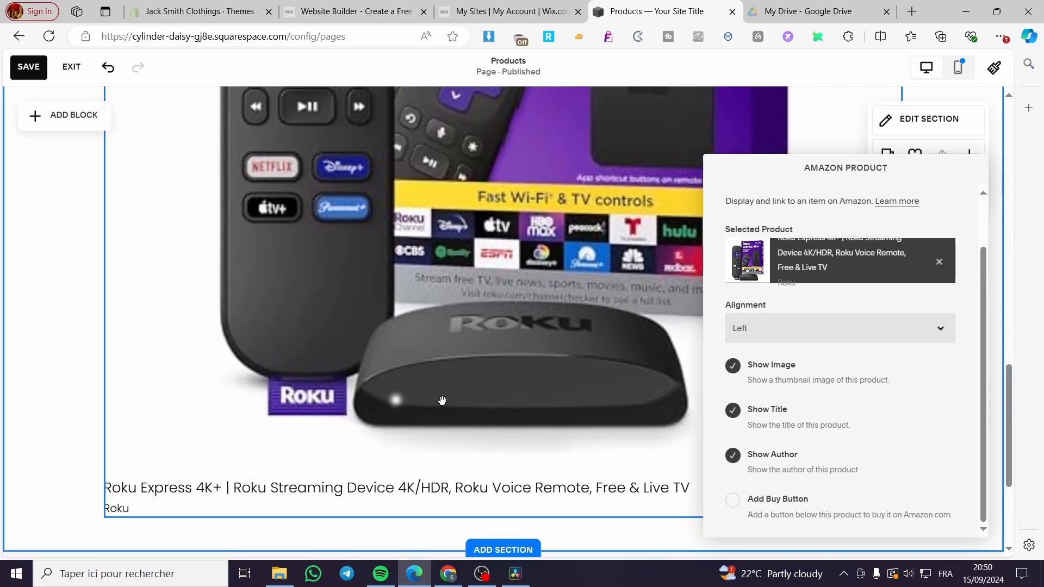
{"action": "scroll", "coordinate": [442, 400], "scroll_direction": "up", "scroll_amount": 5}
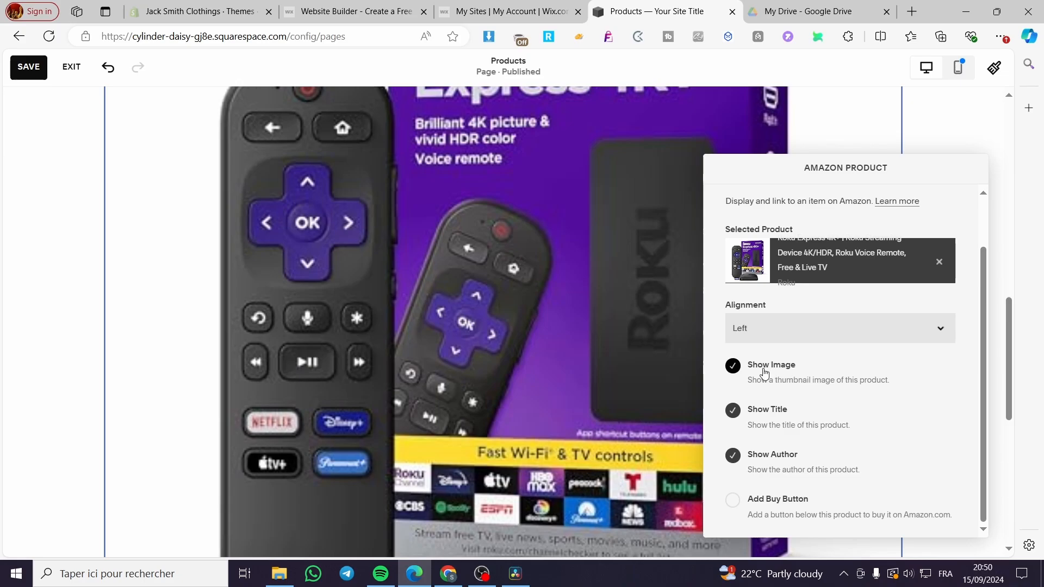
{"action": "left_click", "coordinate": [733, 369]}
{"action": "left_click", "coordinate": [732, 369]}
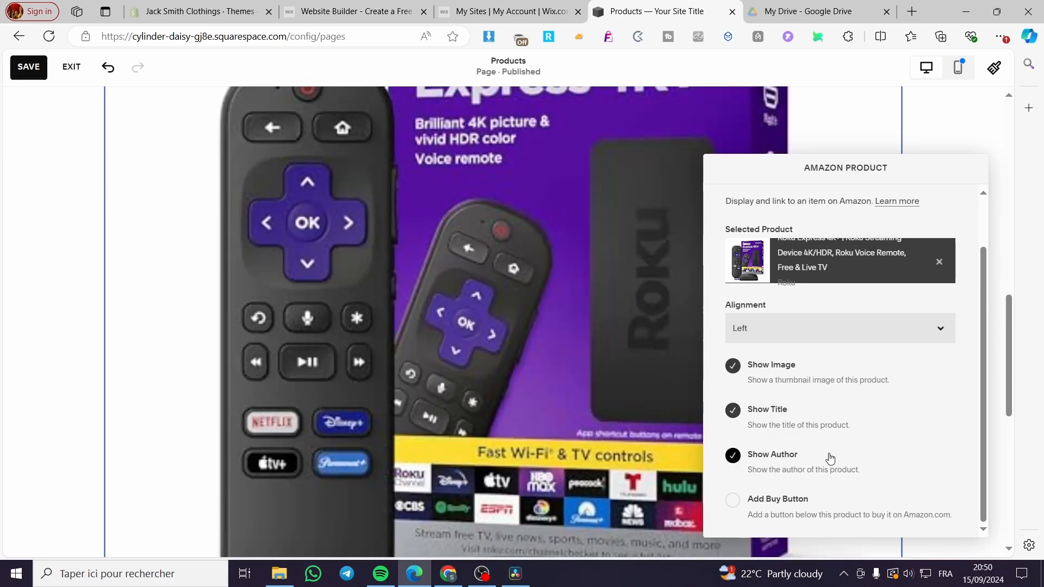
Add a Buy Button to the Amazon block and check the Buy on Amazon button below the product.
{"action": "left_click", "coordinate": [733, 500]}
{"action": "scroll", "coordinate": [531, 430], "scroll_direction": "down", "scroll_amount": 3}
{"action": "scroll", "coordinate": [531, 430], "scroll_direction": "down", "scroll_amount": 4}
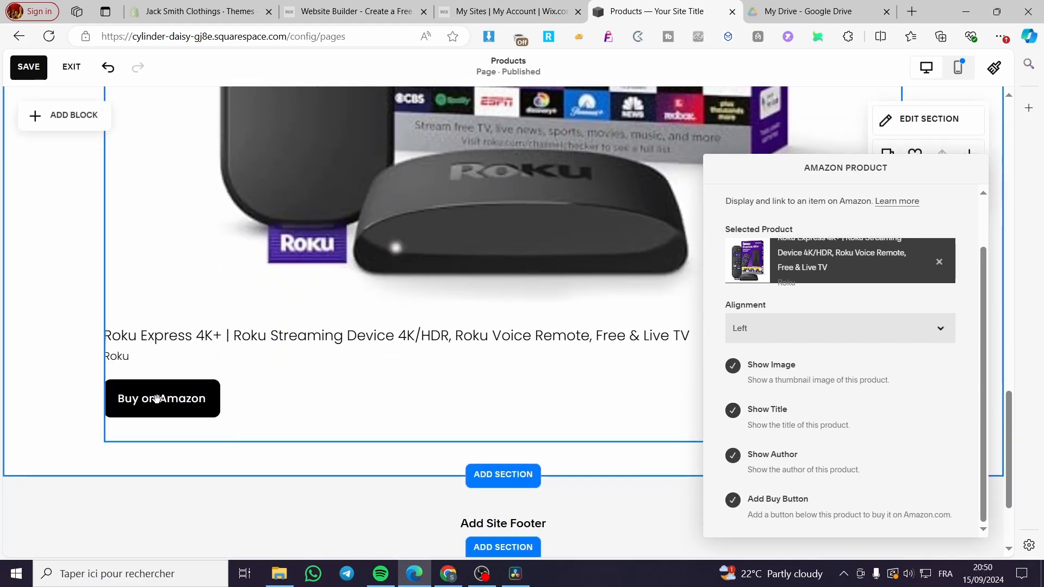
{"action": "mouse_move", "coordinate": [192, 399]}
{"action": "left_mouse_down"}
{"action": "mouse_move", "coordinate": [213, 409]}
{"action": "mouse_move", "coordinate": [203, 403]}
{"action": "left_mouse_up"}
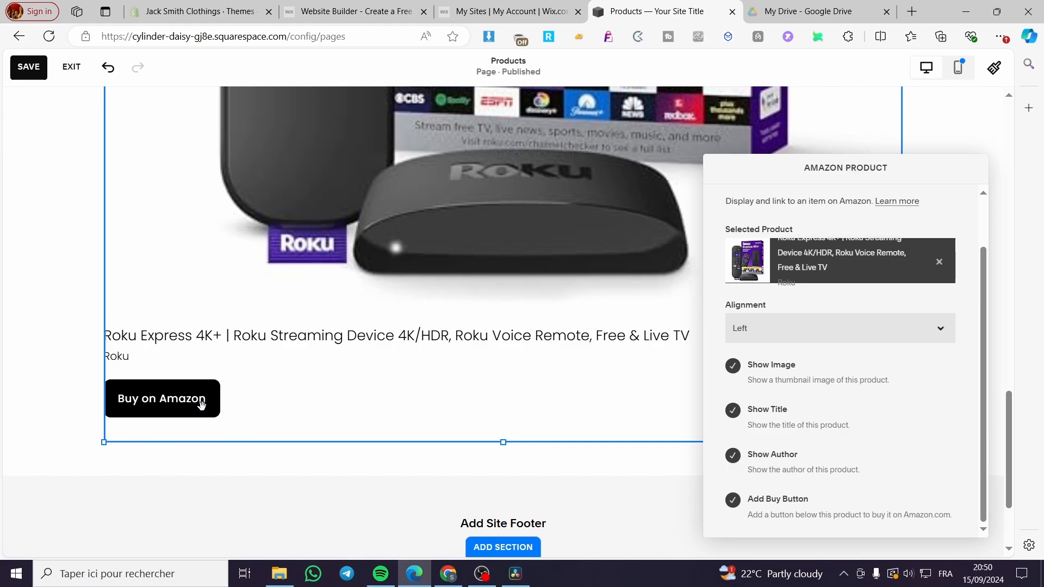
{"action": "scroll", "coordinate": [850, 288], "scroll_direction": "up", "scroll_amount": 1}
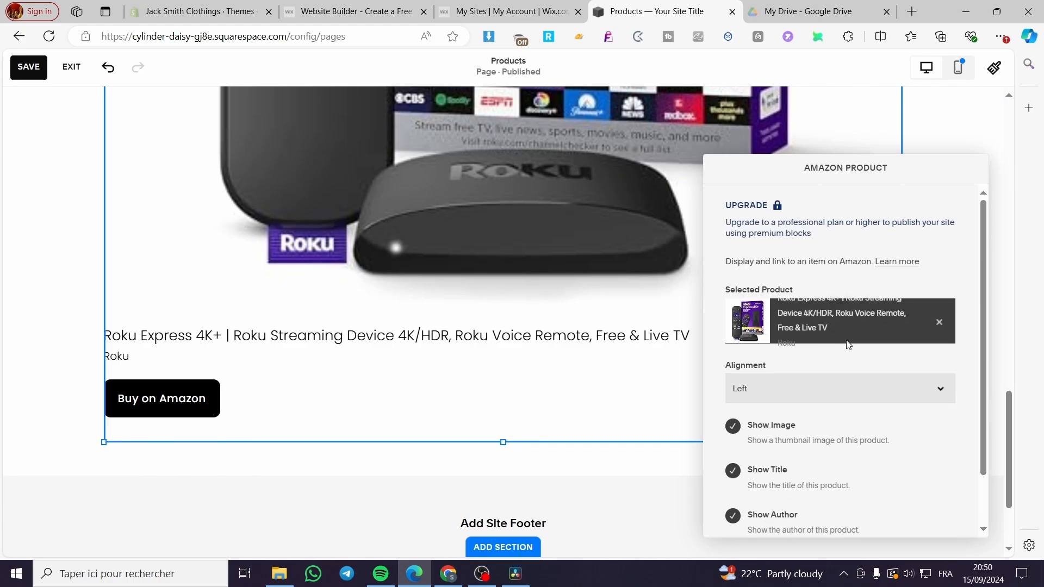
Set the Amazon block's alignment to Center and review the layout of its title and buy button.
{"action": "scroll", "coordinate": [557, 377], "scroll_direction": "up", "scroll_amount": 10}
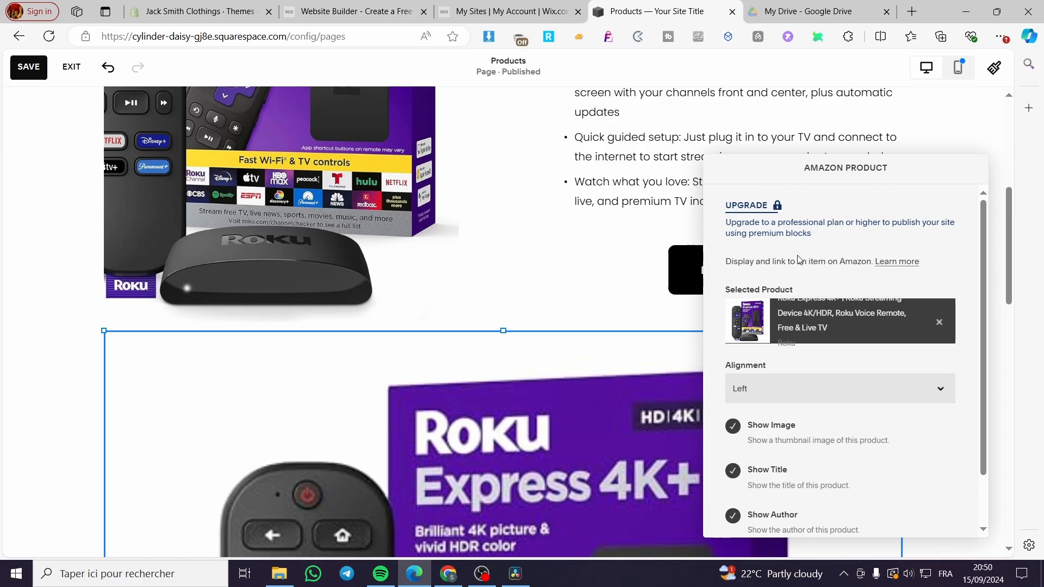
{"action": "scroll", "coordinate": [793, 245], "scroll_direction": "down", "scroll_amount": 1}
{"action": "left_click", "coordinate": [880, 337]}
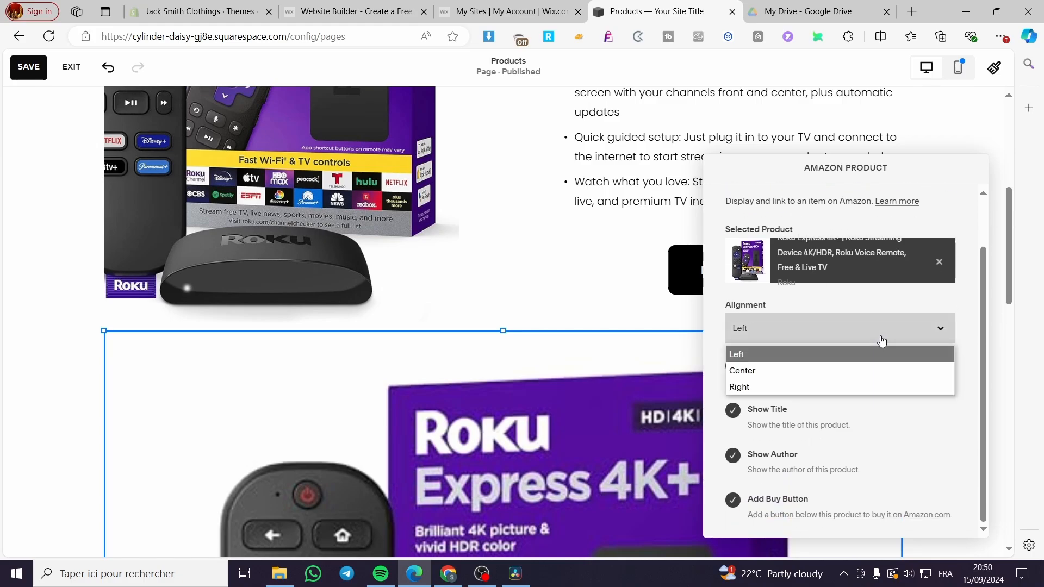
{"action": "left_click", "coordinate": [843, 370]}
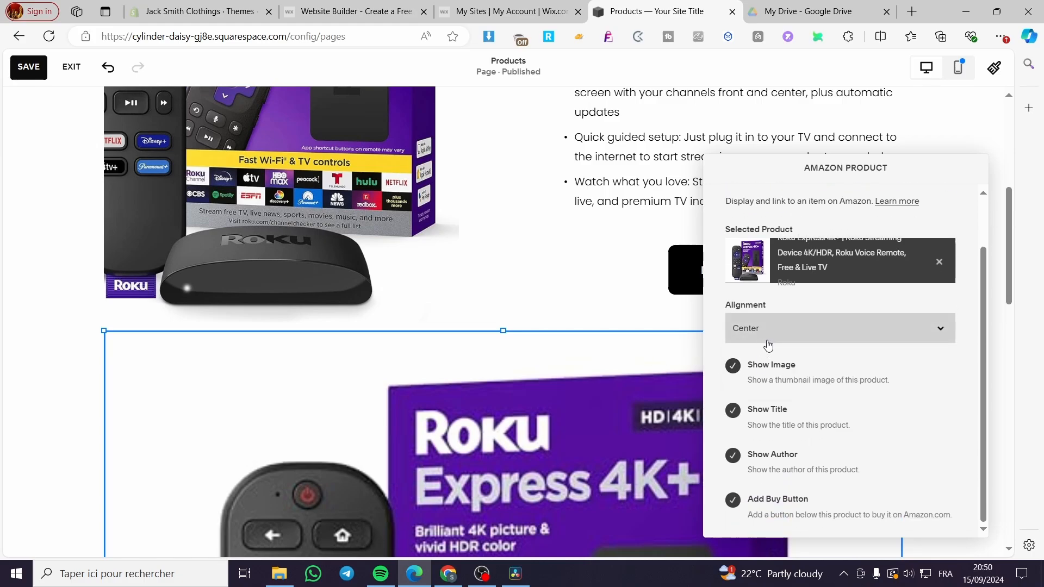
{"action": "scroll", "coordinate": [559, 342], "scroll_direction": "down", "scroll_amount": 2}
{"action": "scroll", "coordinate": [558, 342], "scroll_direction": "down", "scroll_amount": 12}
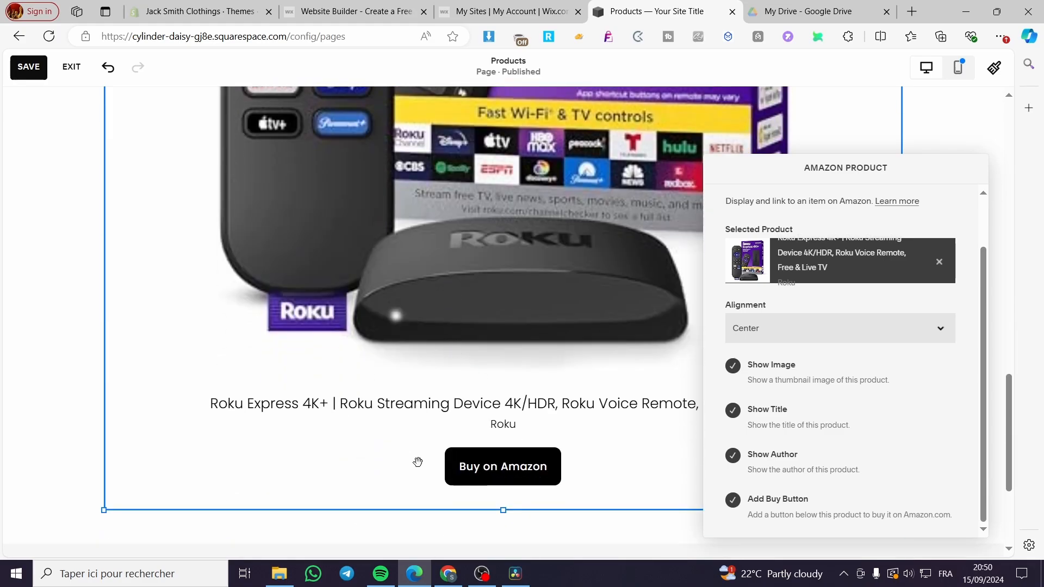
{"action": "scroll", "coordinate": [415, 459], "scroll_direction": "up", "scroll_amount": 6}
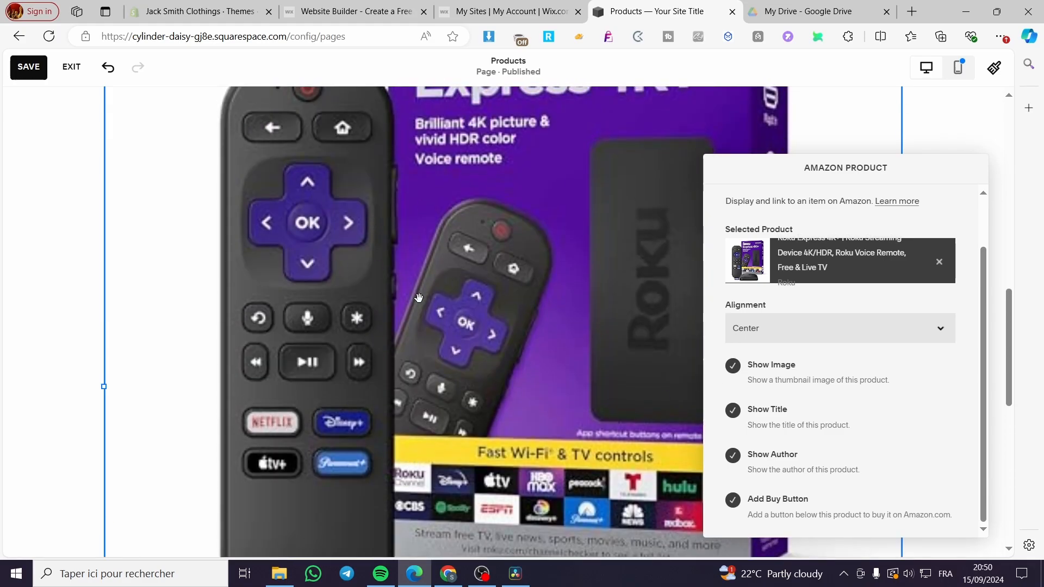
{"action": "scroll", "coordinate": [586, 333], "scroll_direction": "up", "scroll_amount": 4}
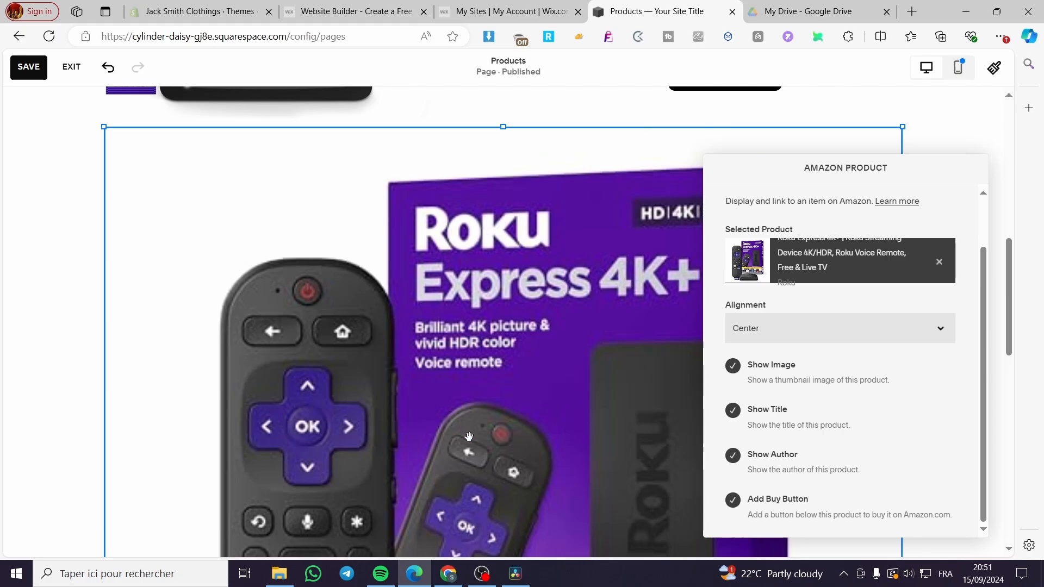
Replace the Roku product by searching for "Tennis" and selecting the Teloon Solo Tennis Trainer, and close the block settings.
{"action": "scroll", "coordinate": [820, 438], "scroll_direction": "up", "scroll_amount": 2}
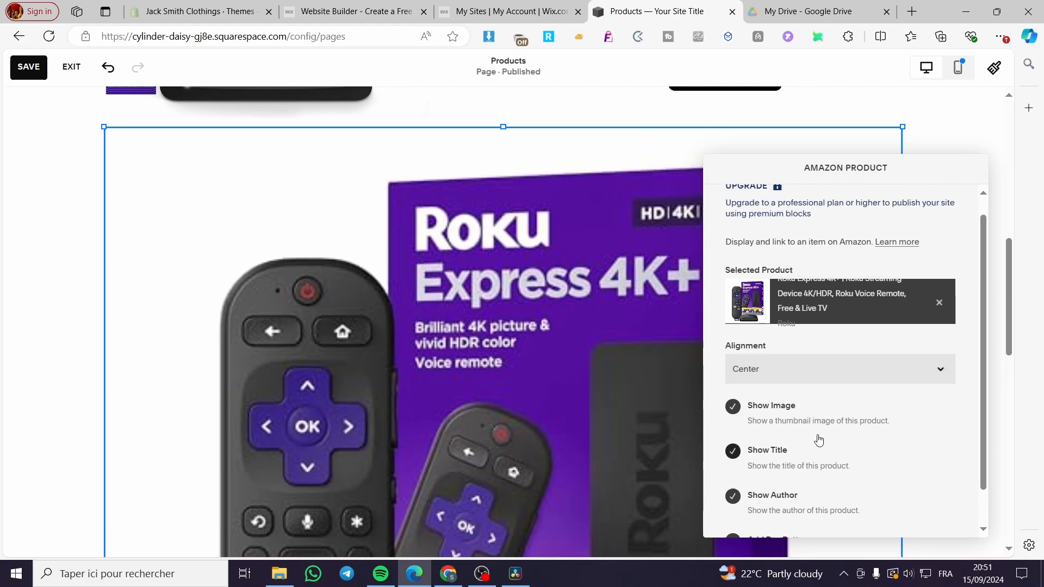
{"action": "left_click", "coordinate": [938, 324]}
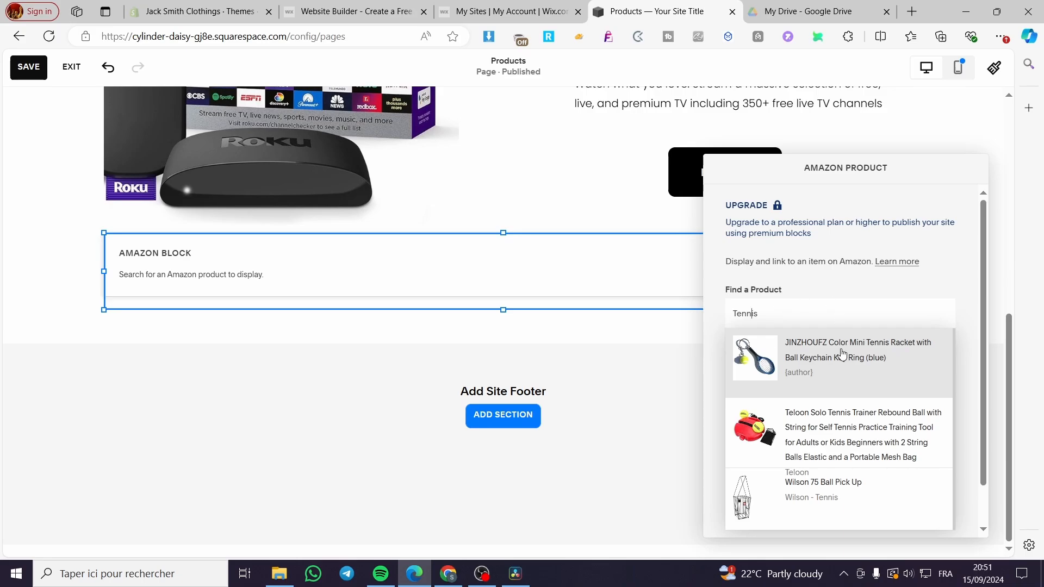
{"action": "scroll", "coordinate": [848, 430], "scroll_direction": "down", "scroll_amount": 1}
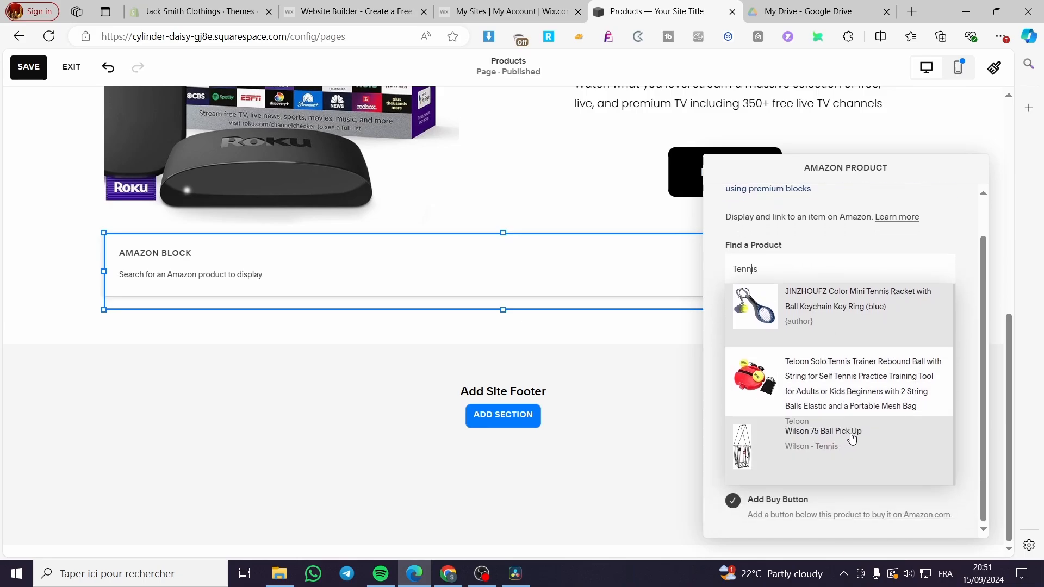
{"action": "scroll", "coordinate": [851, 438], "scroll_direction": "up", "scroll_amount": 1}
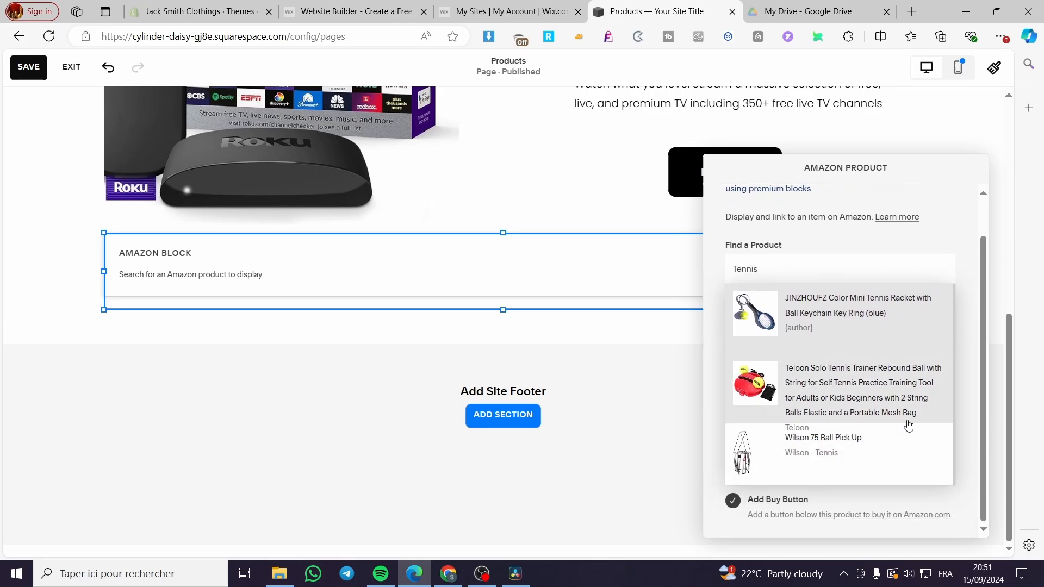
{"action": "left_click", "coordinate": [841, 393]}
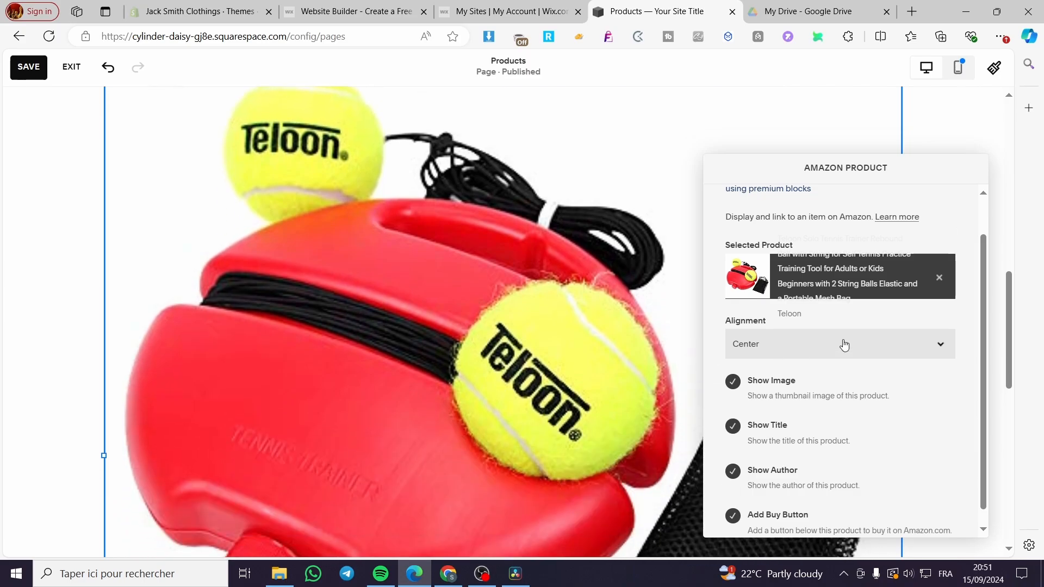
{"action": "left_click", "coordinate": [1003, 236]}
{"action": "scroll", "coordinate": [750, 403], "scroll_direction": "down", "scroll_amount": 3}
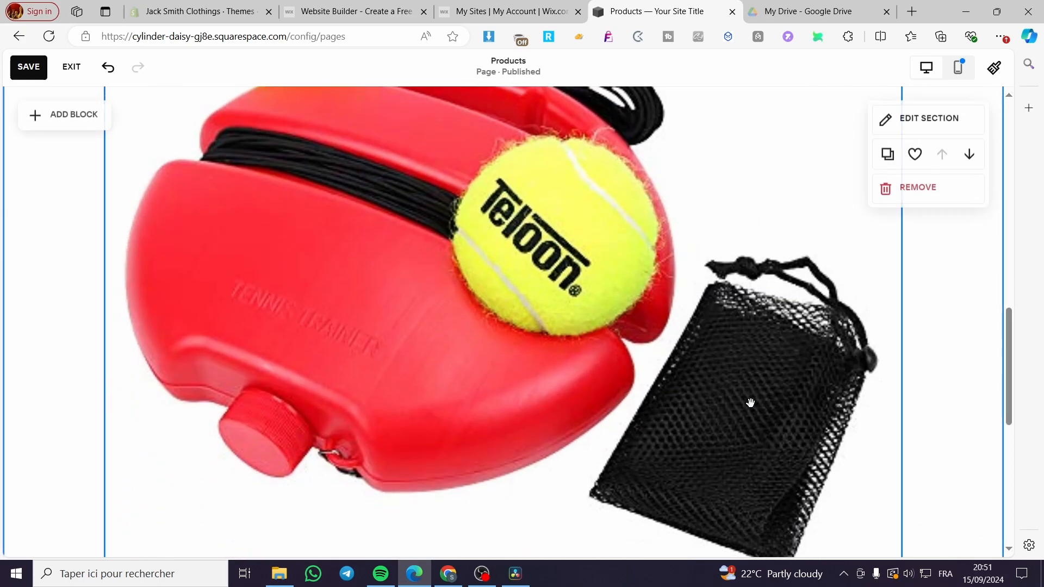
{"action": "scroll", "coordinate": [751, 403], "scroll_direction": "down", "scroll_amount": 8}
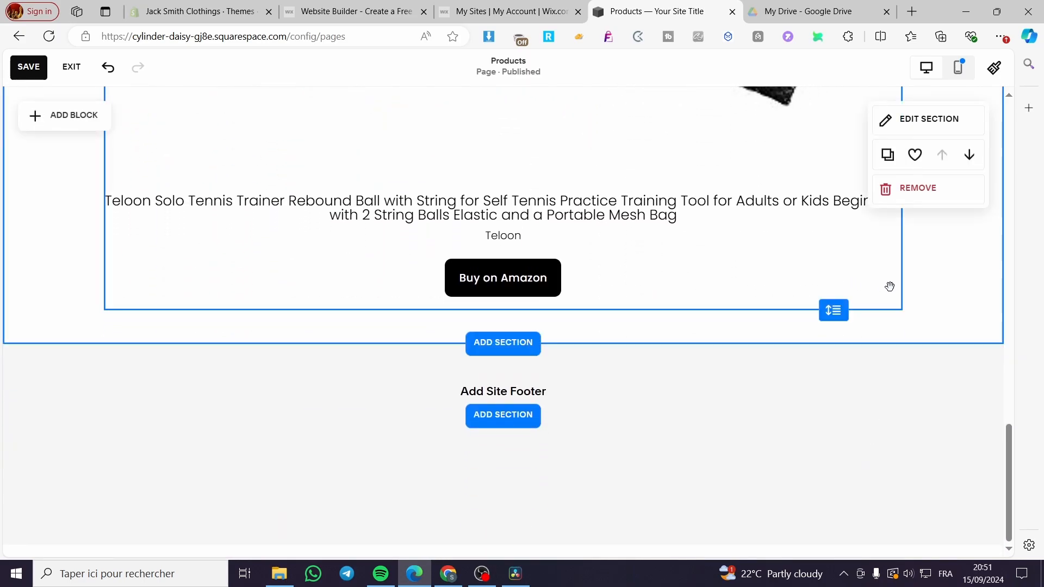
Narrow the tennis trainer block to about a third of the content width and lower its top edge.
{"action": "left_click", "coordinate": [890, 287]}
{"action": "left_click_drag", "start_coordinate": [901, 309], "coordinate": [470, 241]}
{"action": "scroll", "coordinate": [517, 340], "scroll_direction": "up", "scroll_amount": 10}
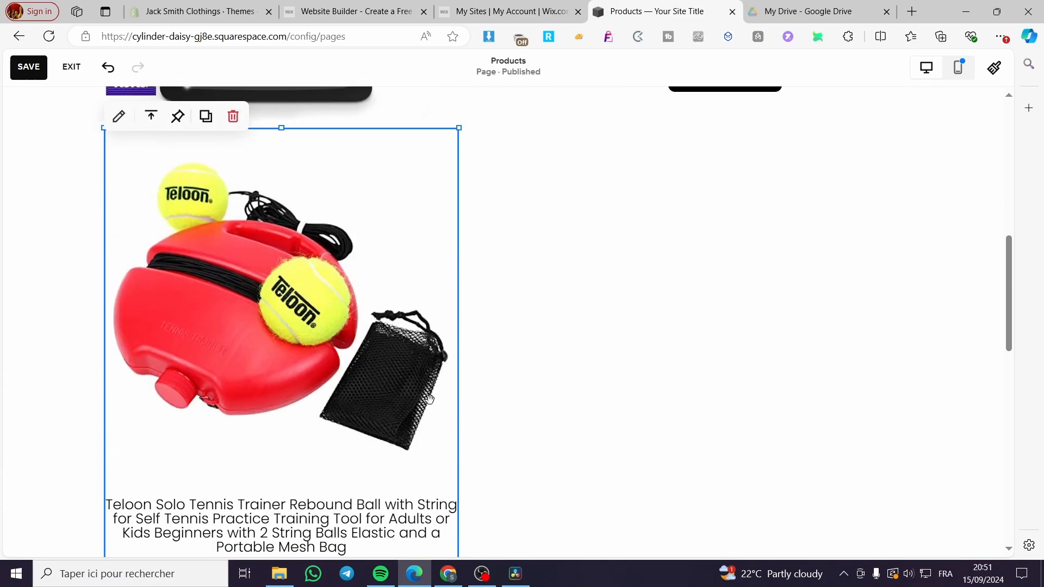
{"action": "left_click_drag", "start_coordinate": [459, 127], "coordinate": [381, 326]}
Shorten the tennis trainer block by raising its bottom edge to remove the empty space below Buy on Amazon.
{"action": "scroll", "coordinate": [378, 334], "scroll_direction": "down", "scroll_amount": 3}
{"action": "scroll", "coordinate": [379, 342], "scroll_direction": "down", "scroll_amount": 4}
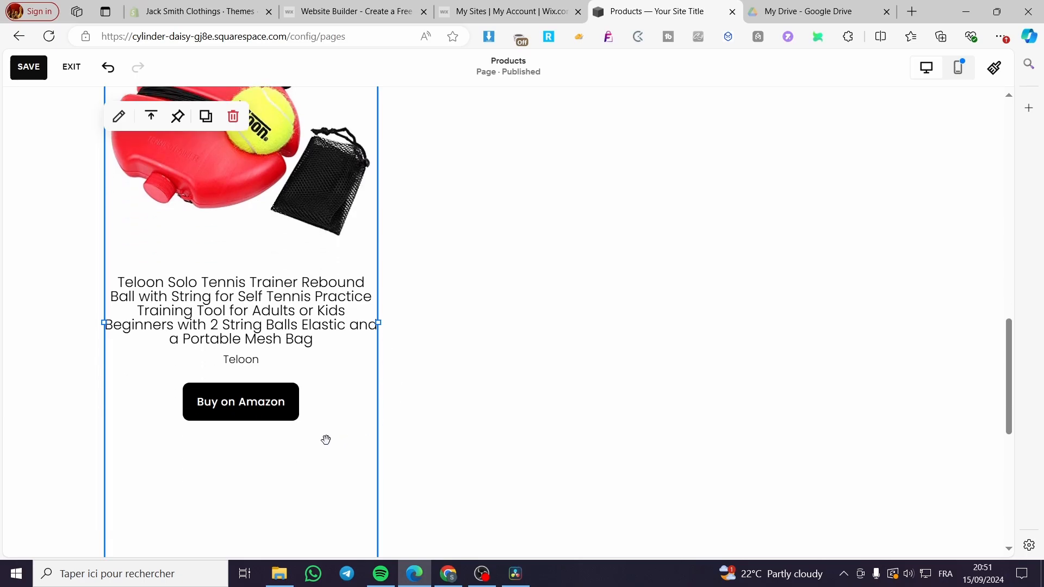
{"action": "scroll", "coordinate": [333, 347], "scroll_direction": "down", "scroll_amount": 4}
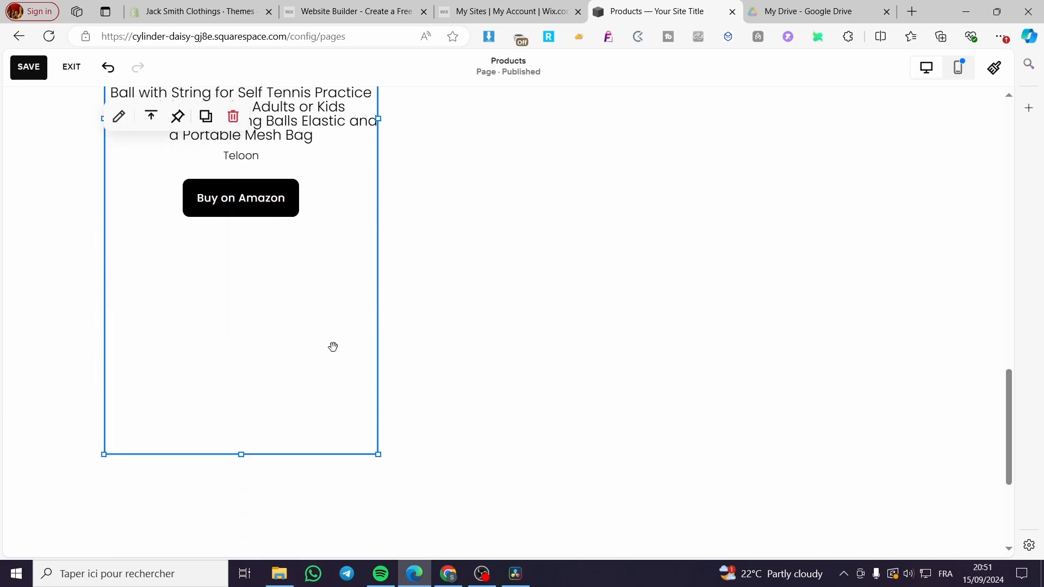
{"action": "left_click_drag", "start_coordinate": [242, 457], "coordinate": [246, 222]}
Shrink the tennis trainer block further from its upper corner to about a quarter of the content width.
{"action": "scroll", "coordinate": [247, 223], "scroll_direction": "up", "scroll_amount": 8}
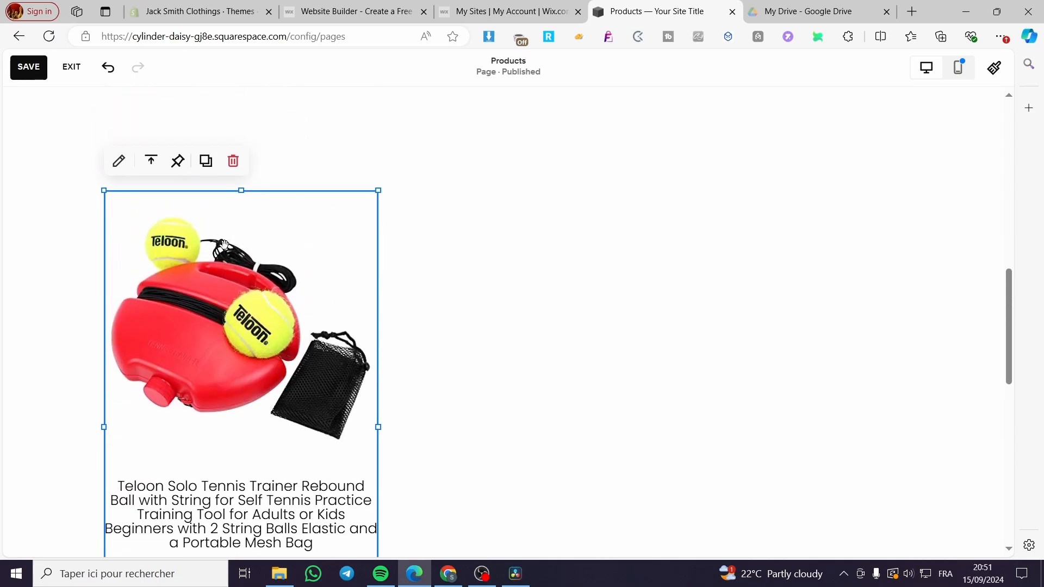
{"action": "left_click", "coordinate": [242, 191]}
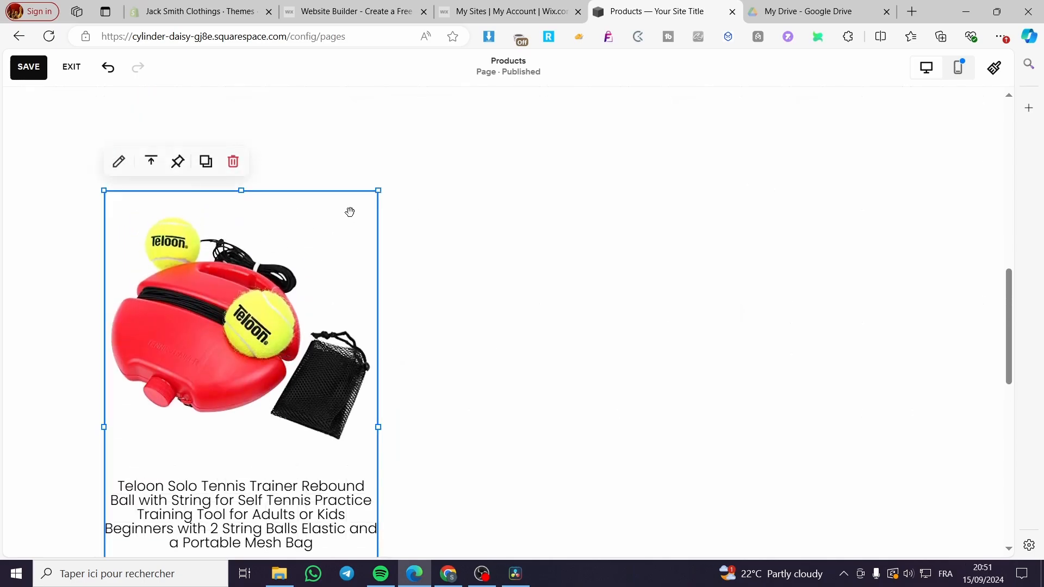
{"action": "left_click_drag", "start_coordinate": [379, 190], "coordinate": [299, 272]}
{"action": "scroll", "coordinate": [372, 424], "scroll_direction": "down", "scroll_amount": 2}
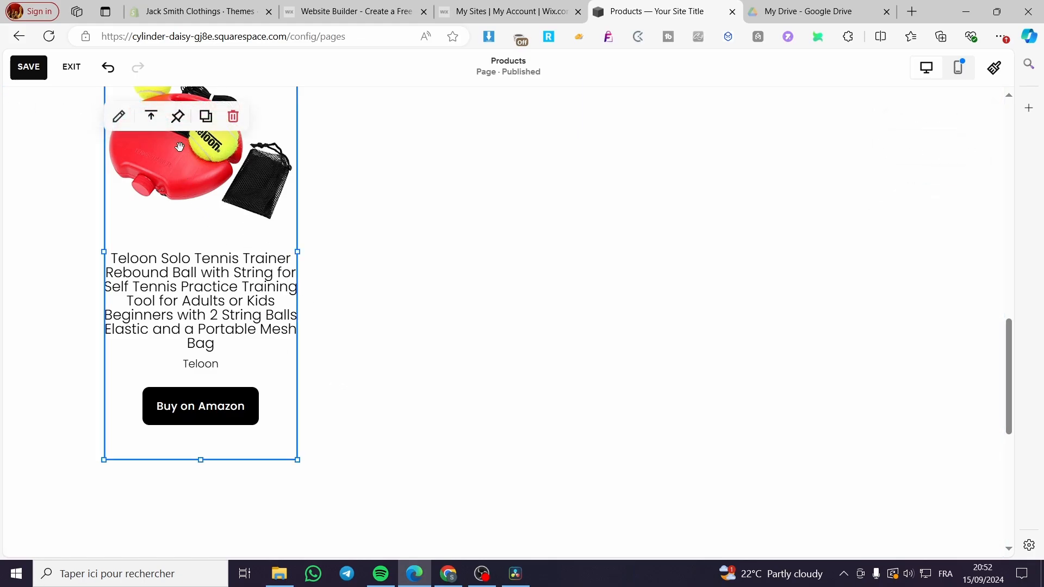
Duplicate the tennis trainer block twice and place the copies beside the original in one row, the last at the far right.
{"action": "left_click", "coordinate": [206, 116]}
{"action": "left_click_drag", "start_coordinate": [275, 218], "coordinate": [481, 188]}
{"action": "left_click", "coordinate": [447, 117]}
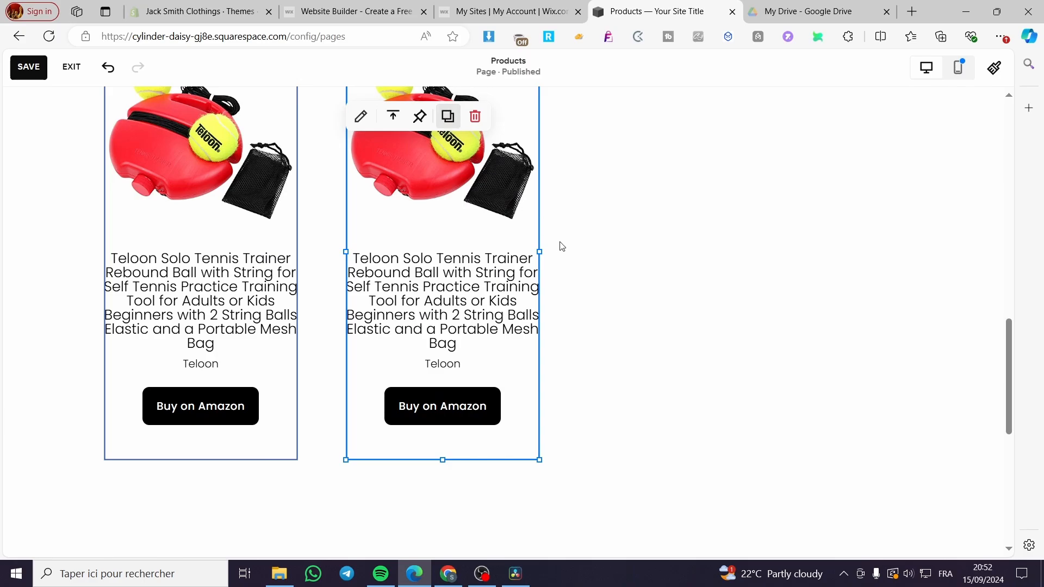
{"action": "left_click_drag", "start_coordinate": [486, 235], "coordinate": [882, 220]}
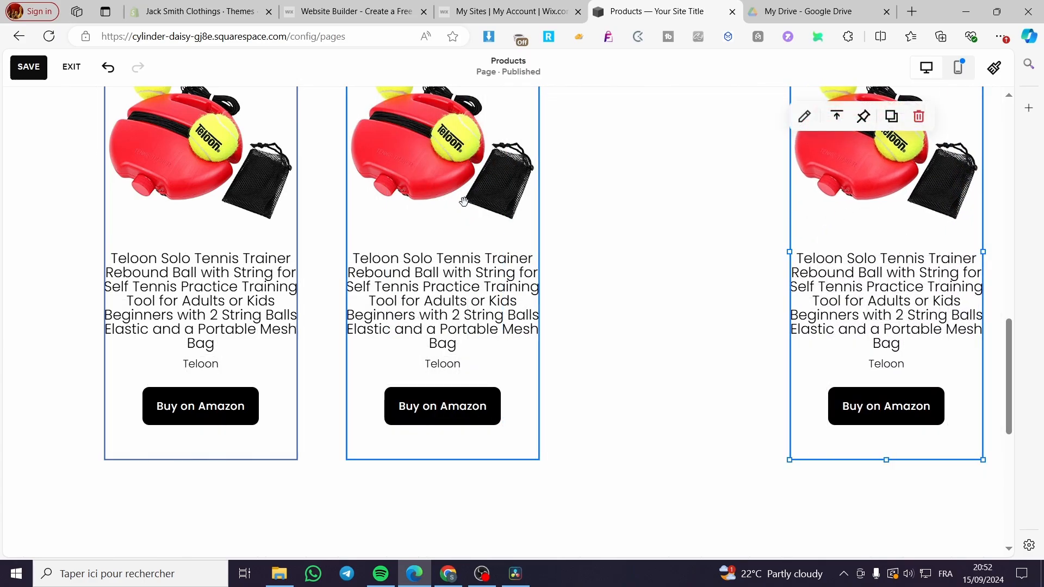
Place a duplicate of the second tennis trainer block in the gap before the last one and align the tops of all four blocks.
{"action": "left_click_drag", "start_coordinate": [462, 201], "coordinate": [679, 232]}
{"action": "left_click", "coordinate": [407, 117]}
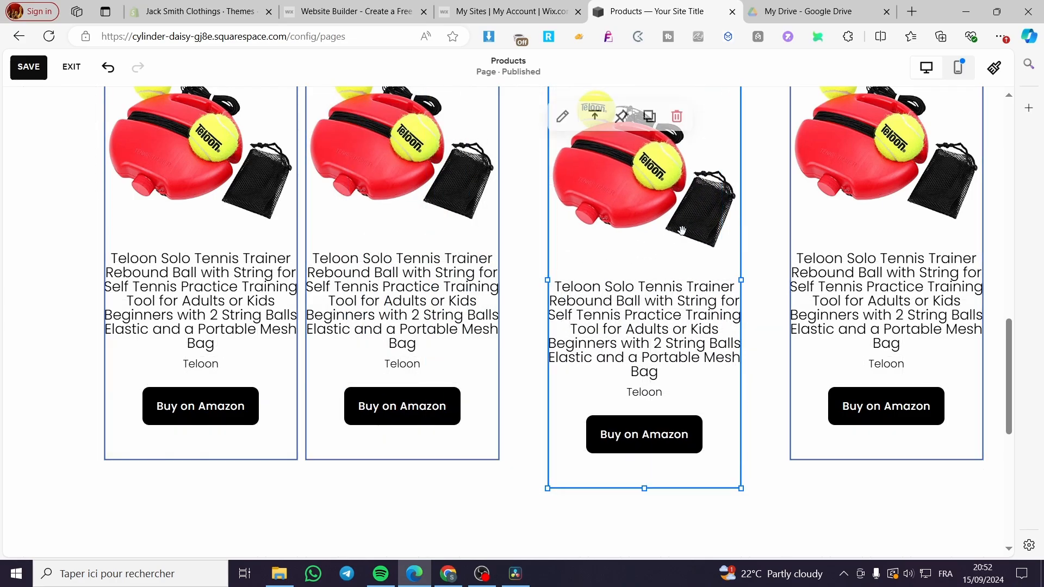
{"action": "left_click_drag", "start_coordinate": [849, 234], "coordinate": [855, 271]}
{"action": "scroll", "coordinate": [848, 278], "scroll_direction": "up", "scroll_amount": 3}
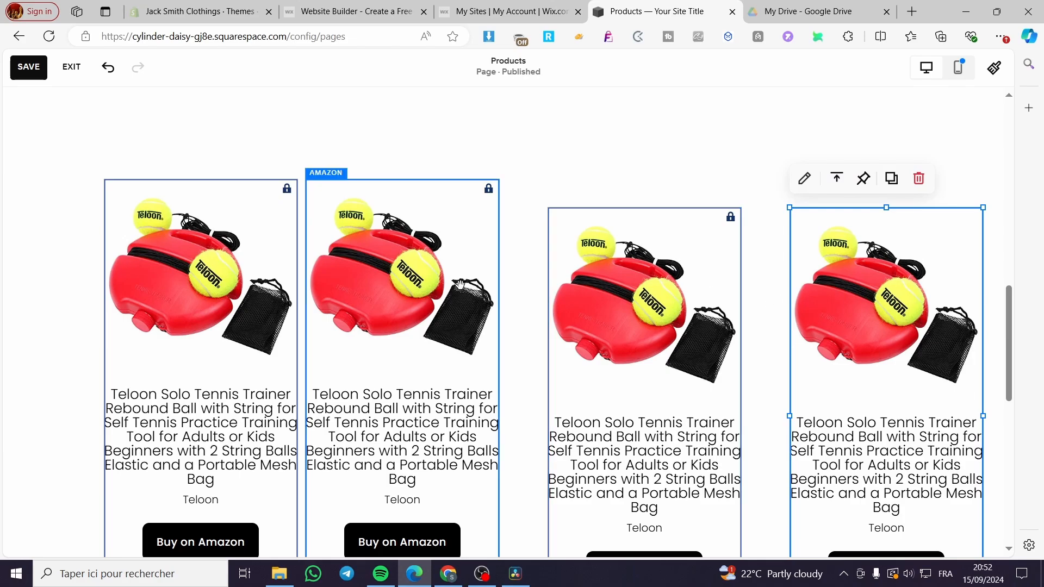
{"action": "left_click_drag", "start_coordinate": [468, 285], "coordinate": [461, 318]}
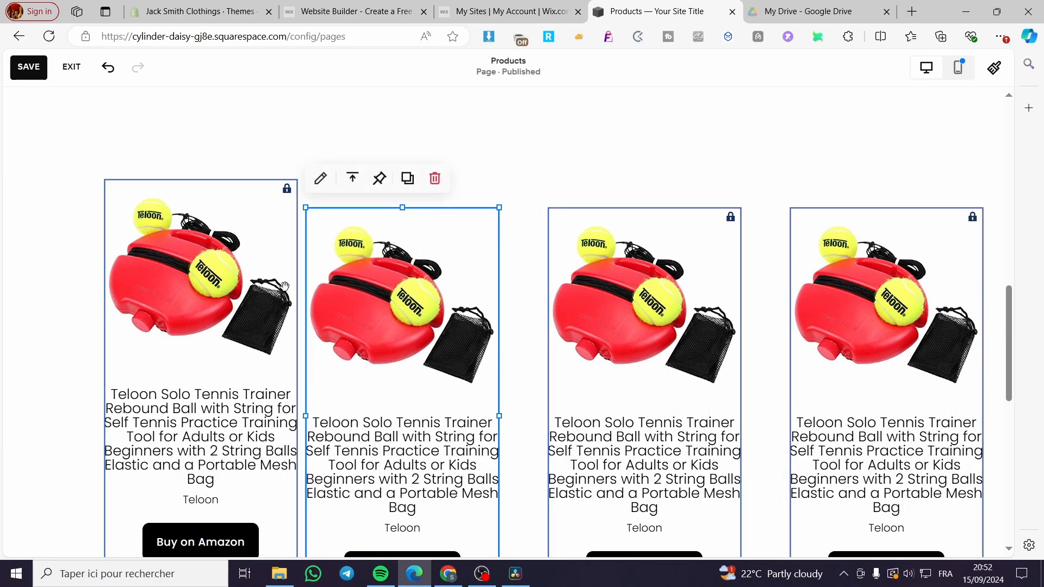
{"action": "left_click_drag", "start_coordinate": [286, 284], "coordinate": [287, 313]}
{"action": "scroll", "coordinate": [348, 307], "scroll_direction": "down", "scroll_amount": 1}
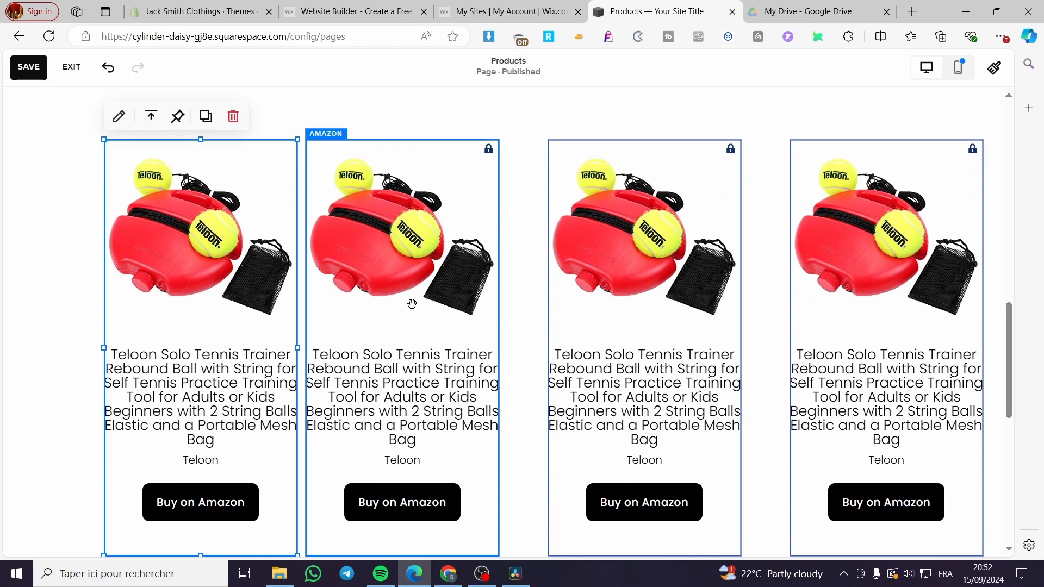
Move the third tennis trainer block directly beside the second, keeping the last one at the far end of the row.
{"action": "left_click_drag", "start_coordinate": [409, 302], "coordinate": [433, 298]}
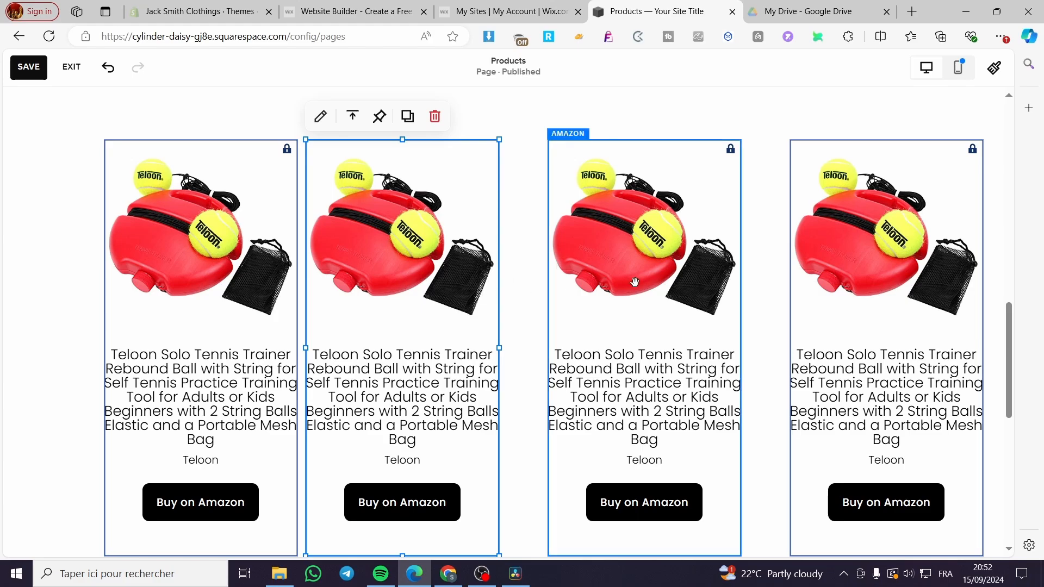
{"action": "left_click_drag", "start_coordinate": [631, 283], "coordinate": [596, 284]}
{"action": "left_click_drag", "start_coordinate": [846, 299], "coordinate": [782, 301]}
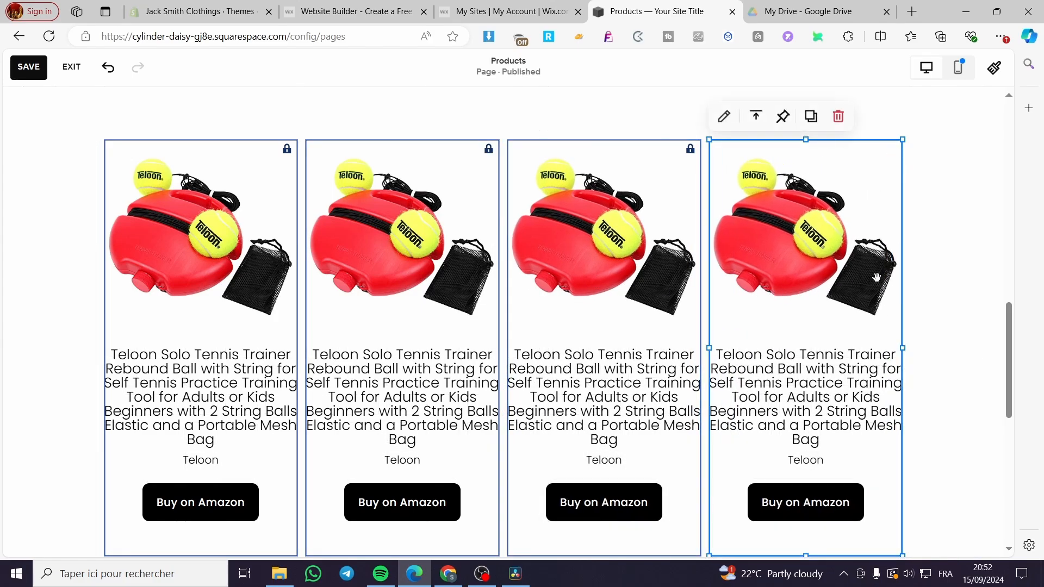
{"action": "left_click_drag", "start_coordinate": [855, 204], "coordinate": [935, 206]}
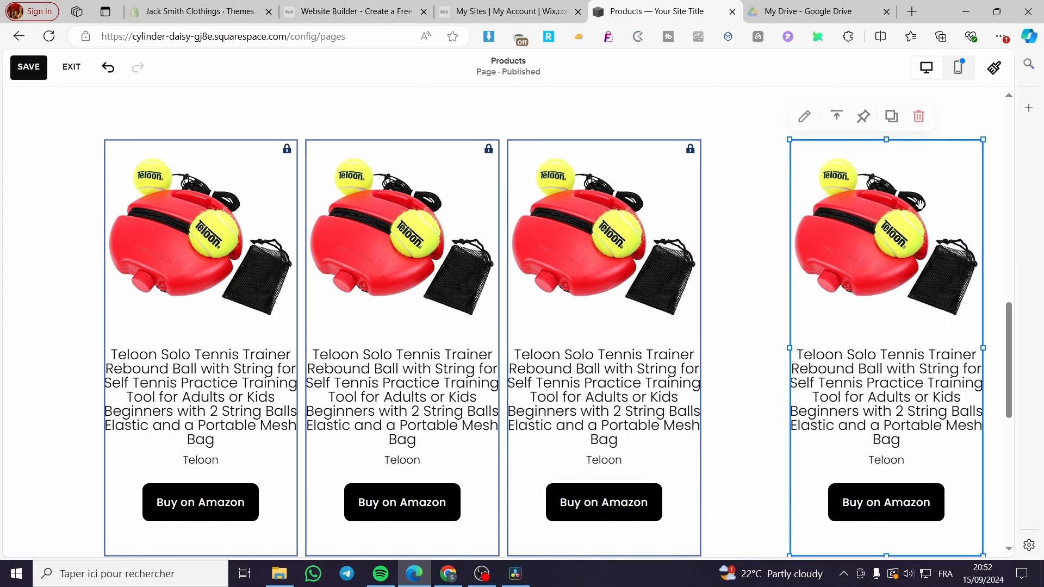
Try to widen the last two tennis trainer blocks so they fill the gap between them.
{"action": "left_click_drag", "start_coordinate": [790, 142], "coordinate": [757, 142]}
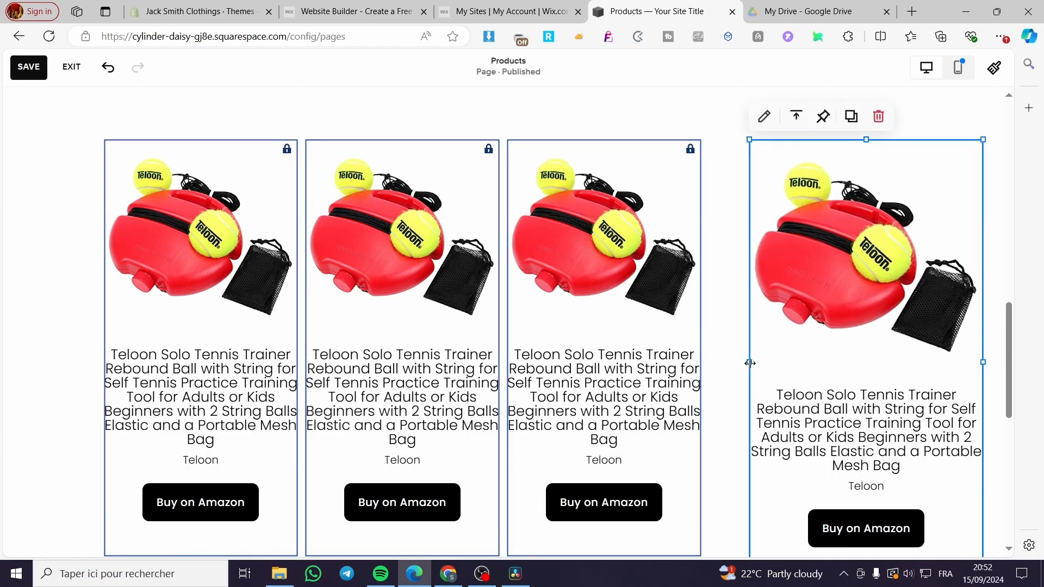
{"action": "left_click_drag", "start_coordinate": [750, 363], "coordinate": [729, 349]}
{"action": "left_click", "coordinate": [701, 370]}
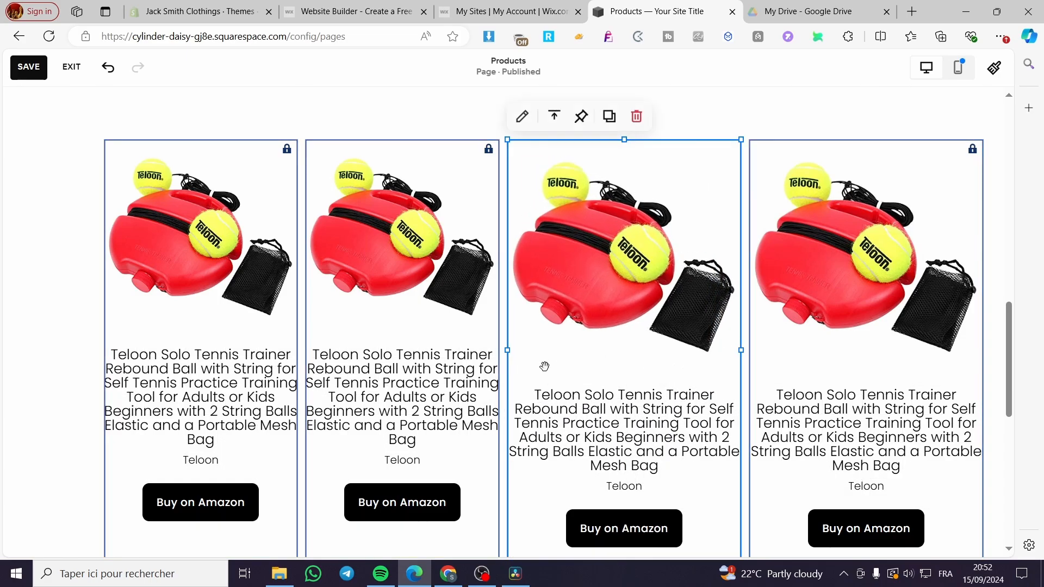
{"action": "left_click", "coordinate": [277, 356]}
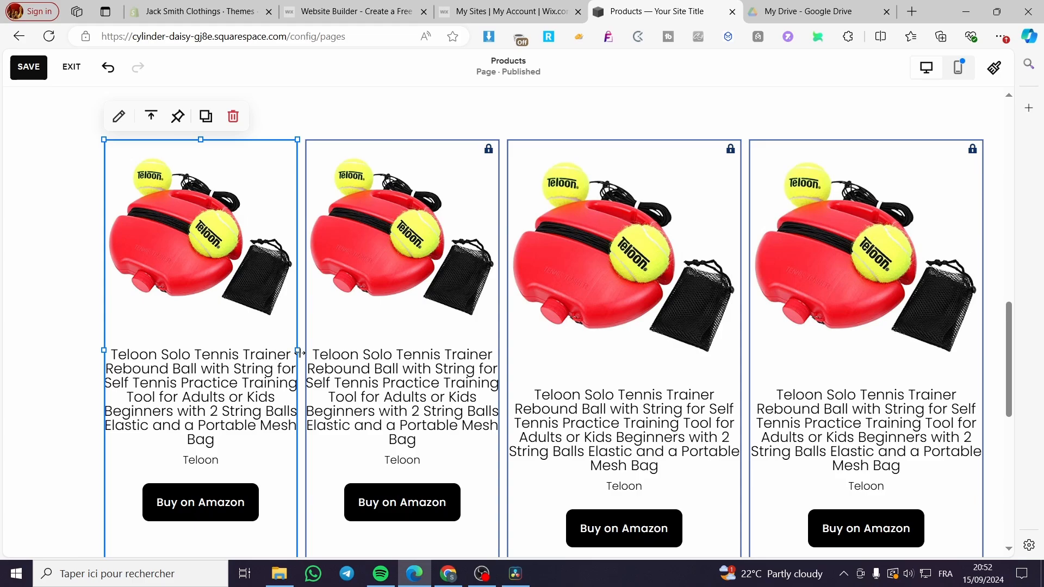
{"action": "left_click", "coordinate": [739, 358]}
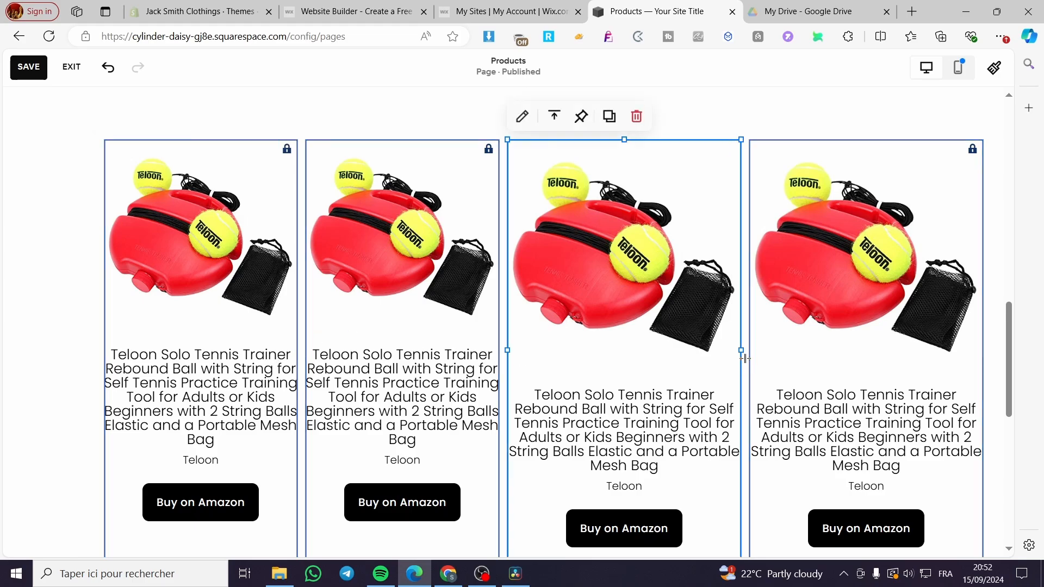
{"action": "left_click_drag", "start_coordinate": [737, 350], "coordinate": [789, 359]}
{"action": "left_click", "coordinate": [750, 349]}
Reposition the last two tennis trainer blocks side by side at the far end of the row.
{"action": "left_click_drag", "start_coordinate": [867, 299], "coordinate": [825, 300]}
{"action": "left_click_drag", "start_coordinate": [634, 303], "coordinate": [671, 308]}
{"action": "left_click_drag", "start_coordinate": [801, 288], "coordinate": [842, 289]}
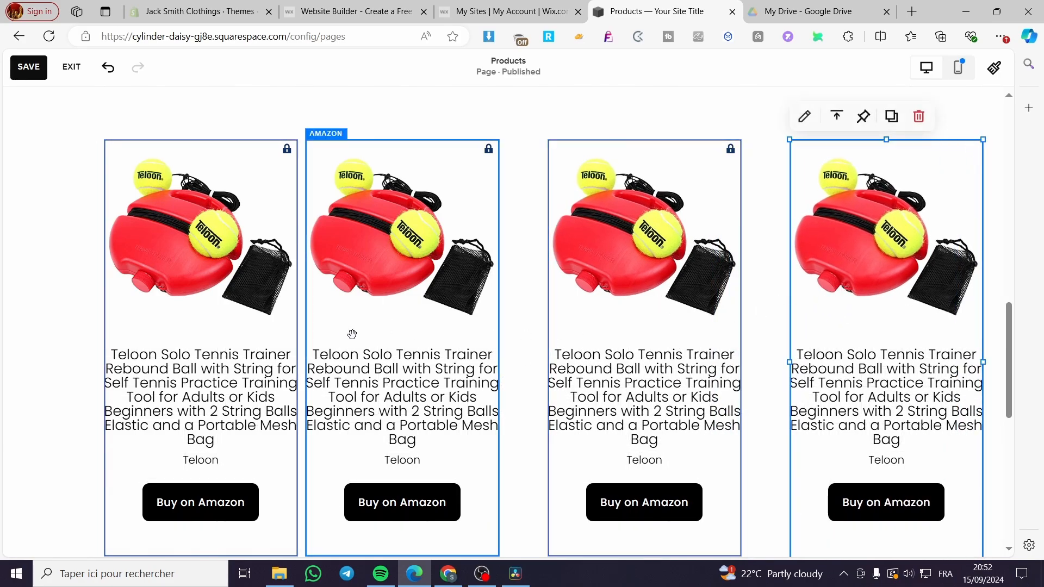
{"action": "left_click_drag", "start_coordinate": [691, 333], "coordinate": [732, 331]}
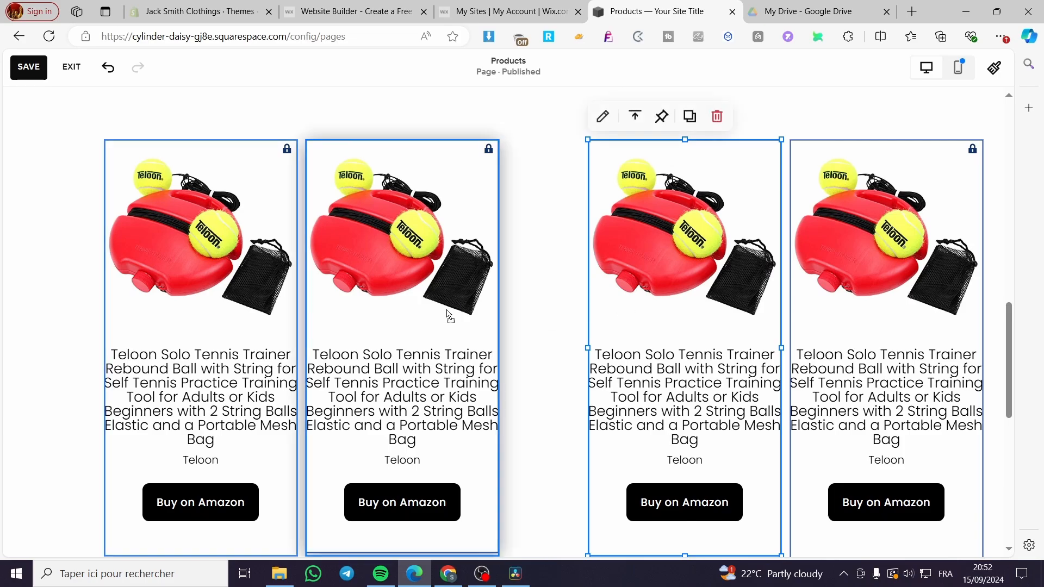
{"action": "left_click_drag", "start_coordinate": [449, 315], "coordinate": [455, 309]}
{"action": "left_click", "coordinate": [679, 308]}
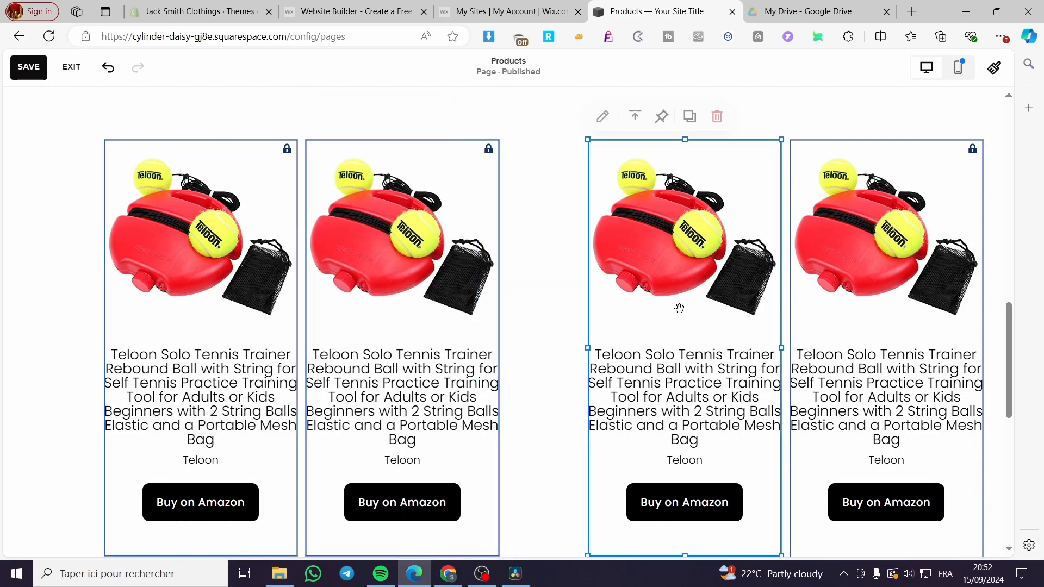
Replace the second block's product with the Roku Express 4K+ streaming device, found by searching for "Ruko".
{"action": "double_click", "coordinate": [375, 286]}
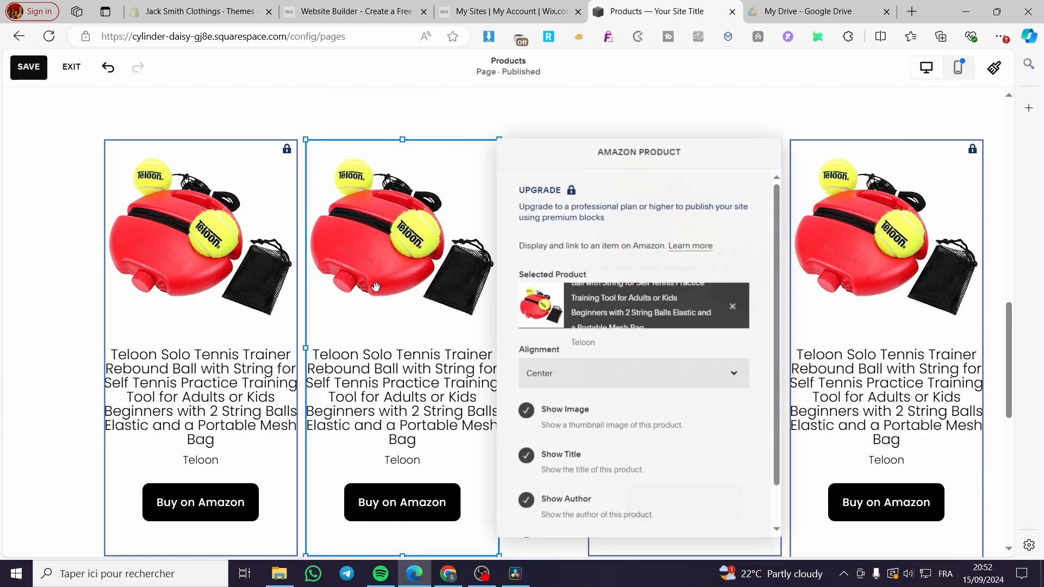
{"action": "left_click", "coordinate": [732, 306]}
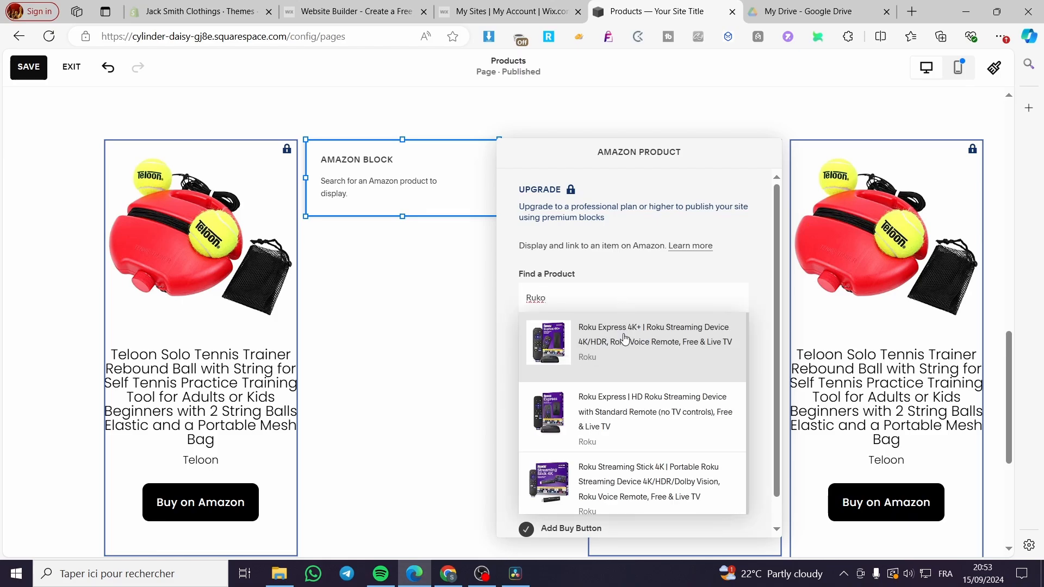
{"action": "left_click", "coordinate": [625, 338]}
{"action": "left_click", "coordinate": [421, 514]}
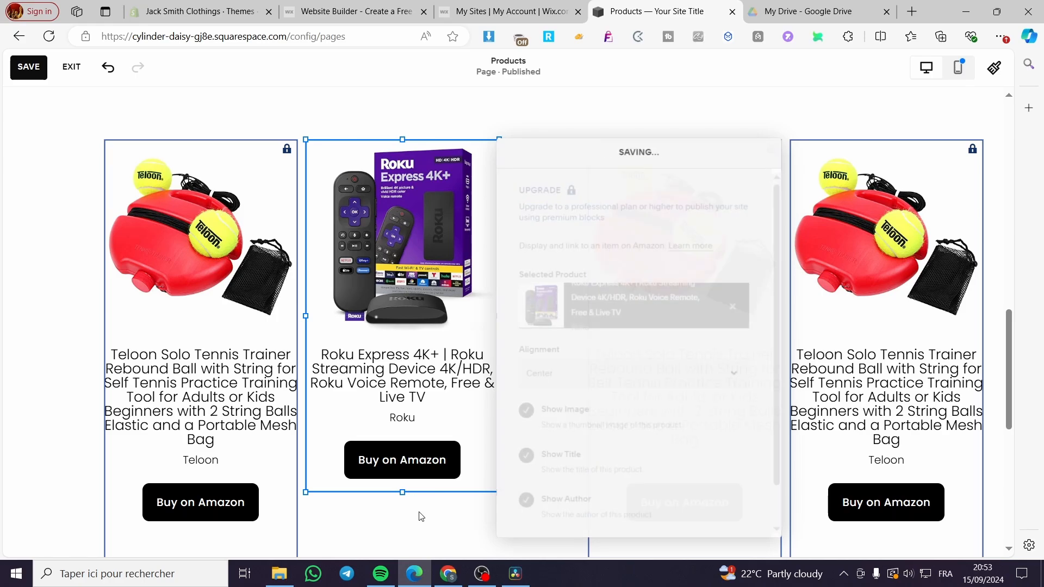
Shorten the first tennis trainer block by raising its bottom edge to just below Buy on Amazon.
{"action": "scroll", "coordinate": [226, 494], "scroll_direction": "down", "scroll_amount": 3}
{"action": "left_click", "coordinate": [276, 475]}
{"action": "scroll", "coordinate": [276, 474], "scroll_direction": "down", "scroll_amount": 1}
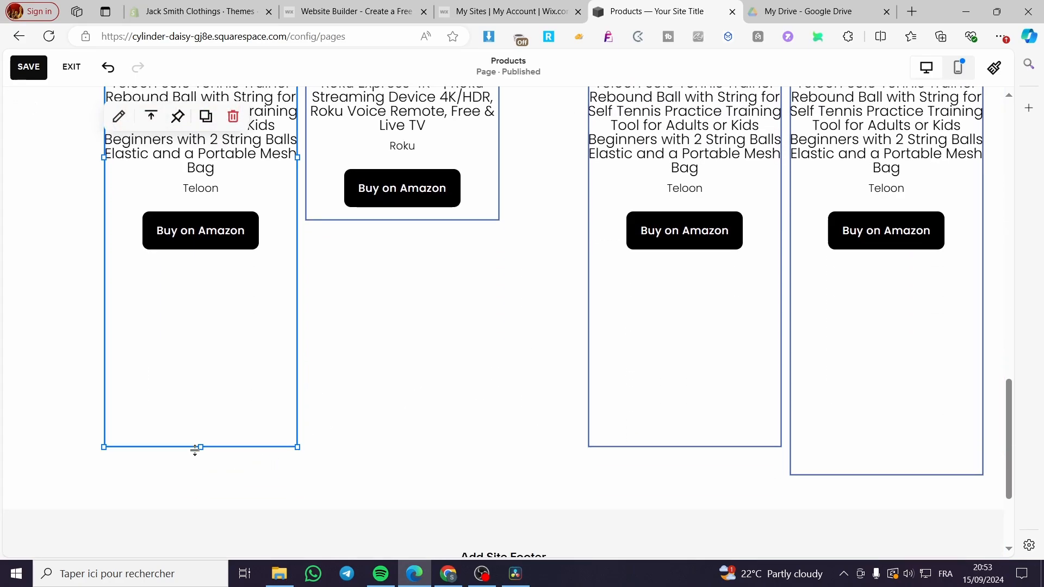
{"action": "left_click_drag", "start_coordinate": [201, 447], "coordinate": [202, 228]}
{"action": "scroll", "coordinate": [232, 263], "scroll_direction": "up", "scroll_amount": 3}
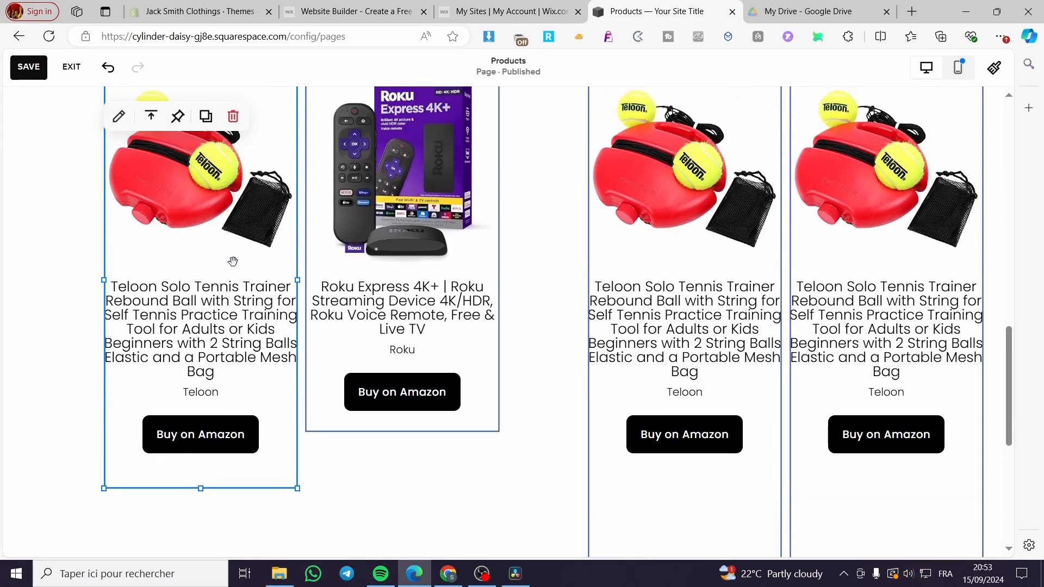
{"action": "left_click_drag", "start_coordinate": [294, 488], "coordinate": [288, 196]}
{"action": "scroll", "coordinate": [268, 210], "scroll_direction": "up", "scroll_amount": 3}
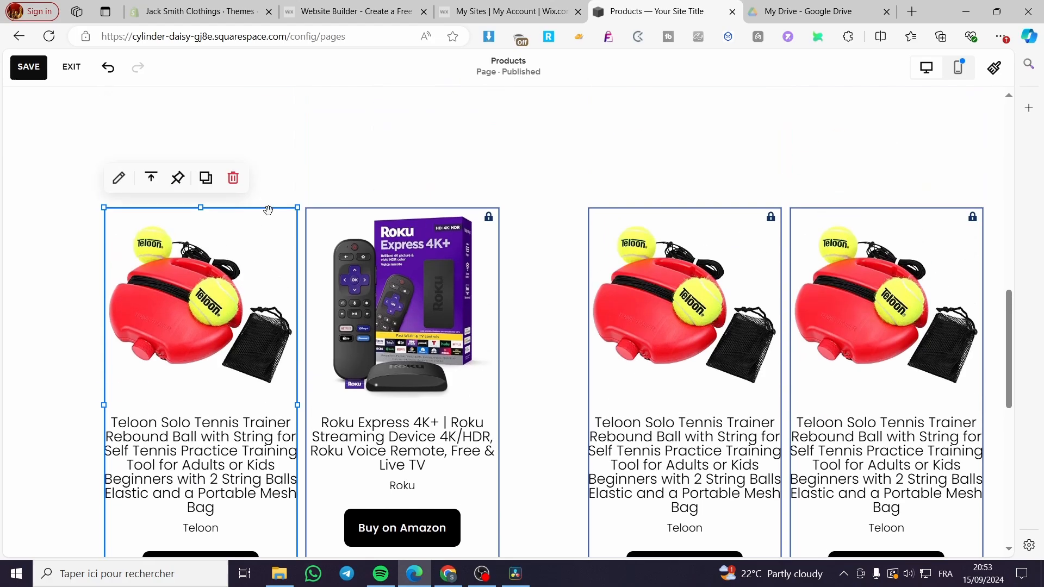
{"action": "scroll", "coordinate": [243, 427], "scroll_direction": "down", "scroll_amount": 3}
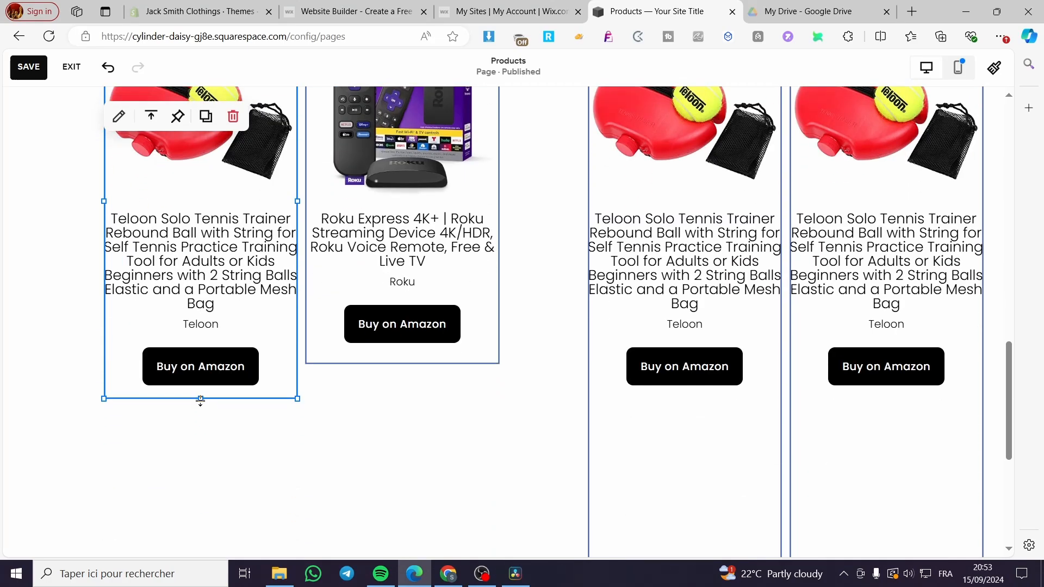
{"action": "left_click_drag", "start_coordinate": [199, 400], "coordinate": [198, 301]}
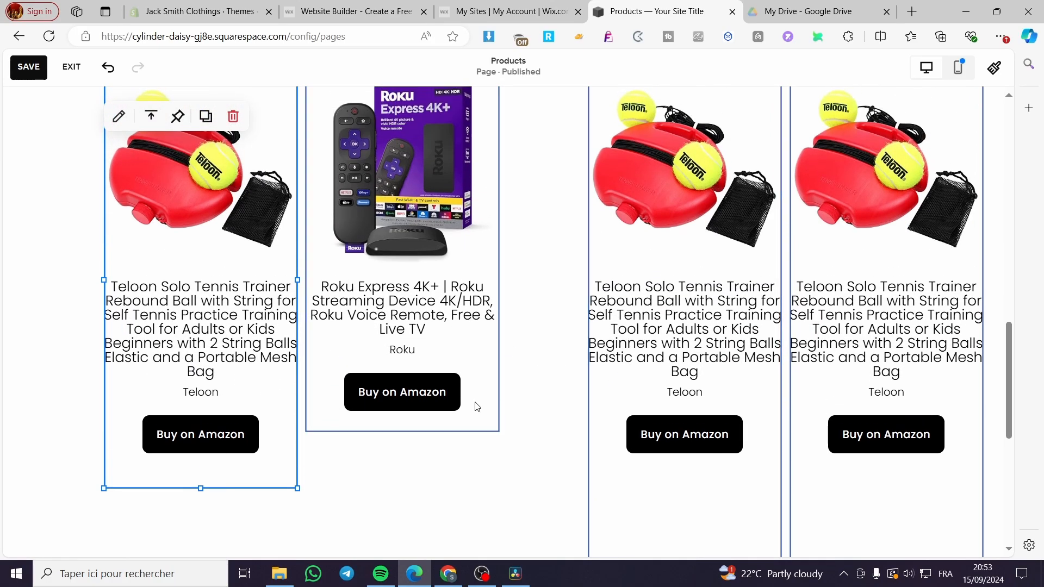
Replace the third block's product with the Wilson NFL MVP Football - Brown, Official Size, found by searching for "Football".
{"action": "left_click", "coordinate": [705, 322]}
{"action": "double_click", "coordinate": [669, 191]}
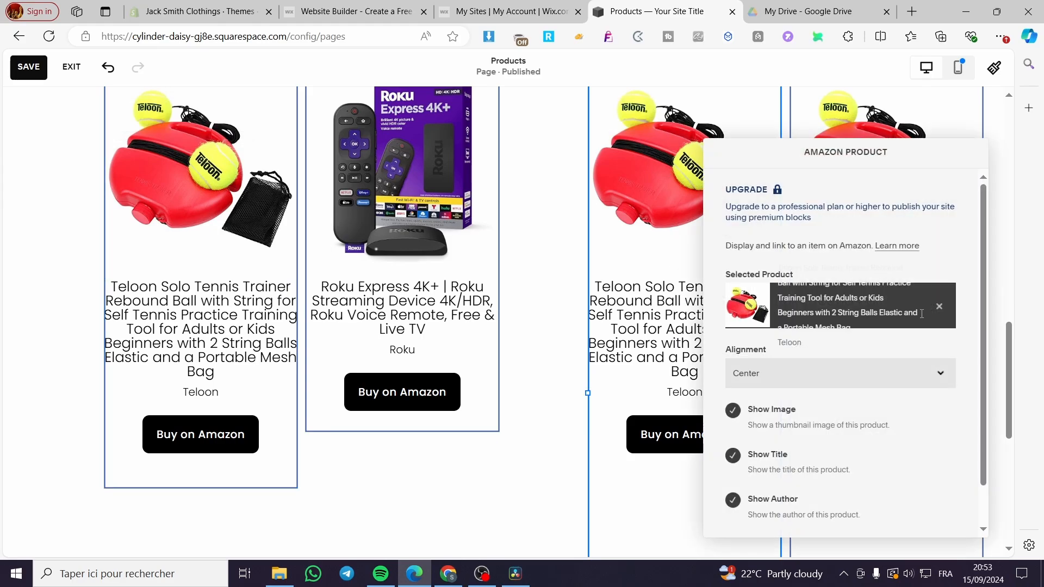
{"action": "left_click", "coordinate": [938, 308]}
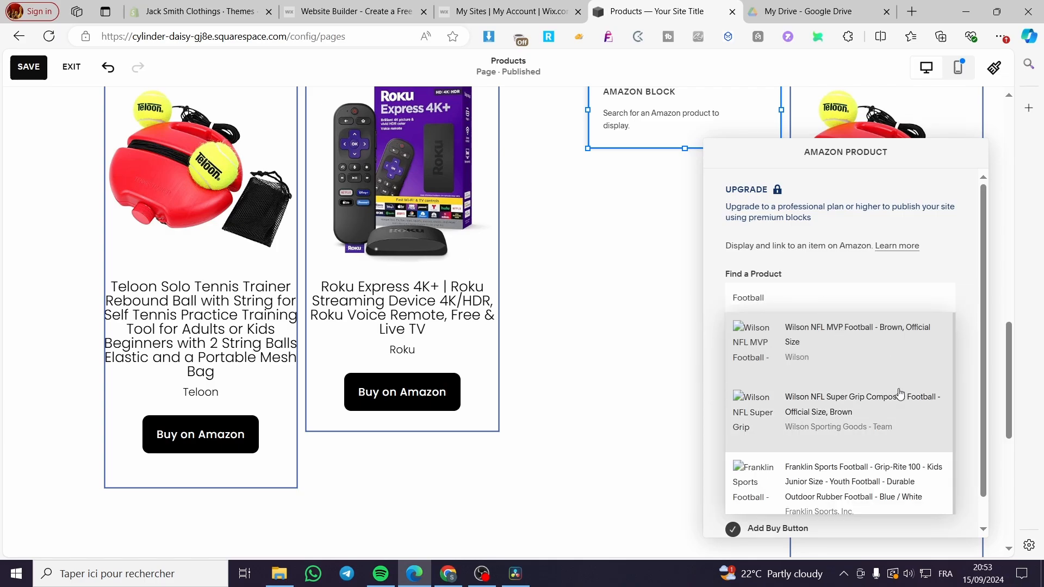
{"action": "left_click", "coordinate": [885, 356]}
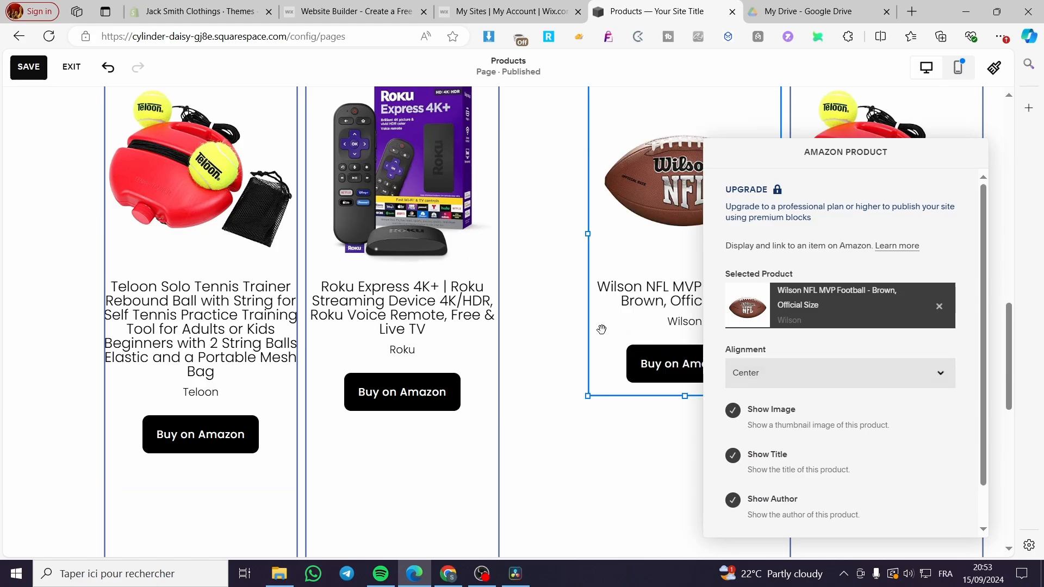
{"action": "left_click", "coordinate": [547, 312]}
Raise the bottom edges of the Roku block and the first tennis trainer block to just below their Buy on Amazon buttons.
{"action": "scroll", "coordinate": [545, 429], "scroll_direction": "down", "scroll_amount": 3}
{"action": "left_click", "coordinate": [401, 363]}
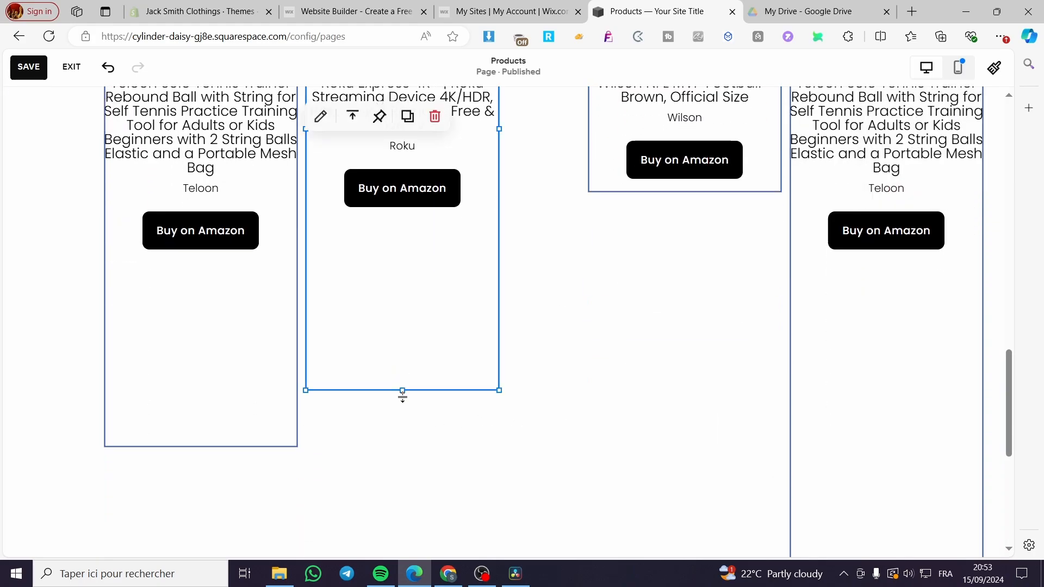
{"action": "left_click_drag", "start_coordinate": [402, 391], "coordinate": [389, 231]}
{"action": "left_click", "coordinate": [212, 435]}
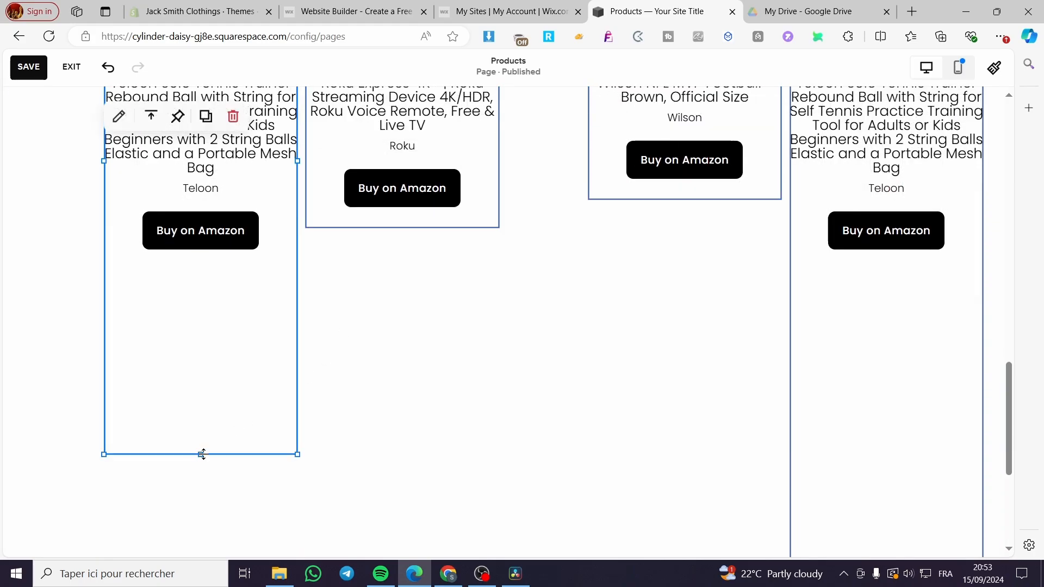
{"action": "left_click_drag", "start_coordinate": [201, 455], "coordinate": [209, 272]}
{"action": "scroll", "coordinate": [647, 291], "scroll_direction": "up", "scroll_amount": 5}
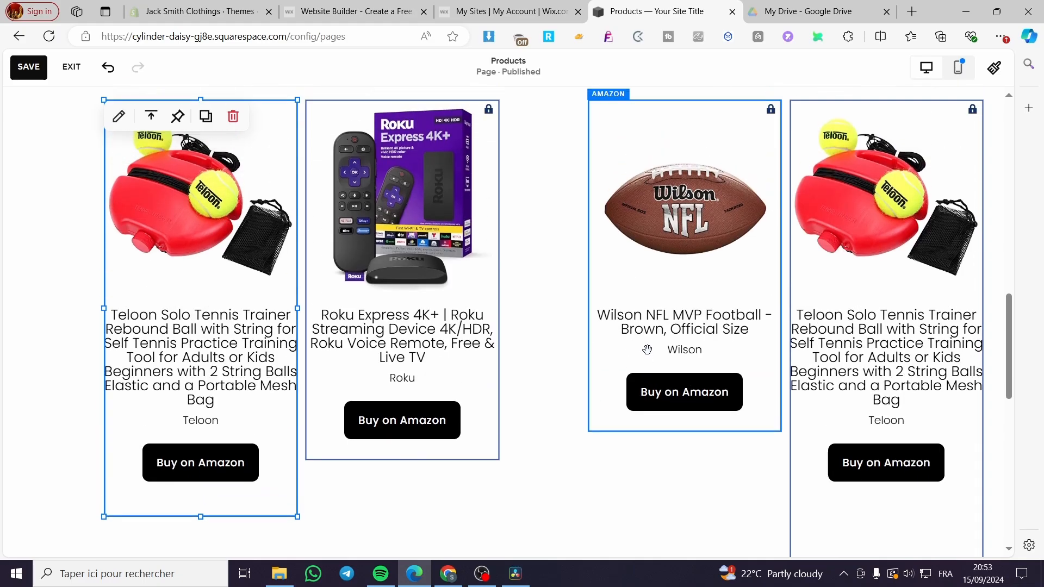
Shift the last tennis trainer block slightly inward and place the football block directly beside it, leaving a small gap after the Roku block.
{"action": "left_click_drag", "start_coordinate": [647, 289], "coordinate": [566, 290]}
{"action": "left_click", "coordinate": [858, 311]}
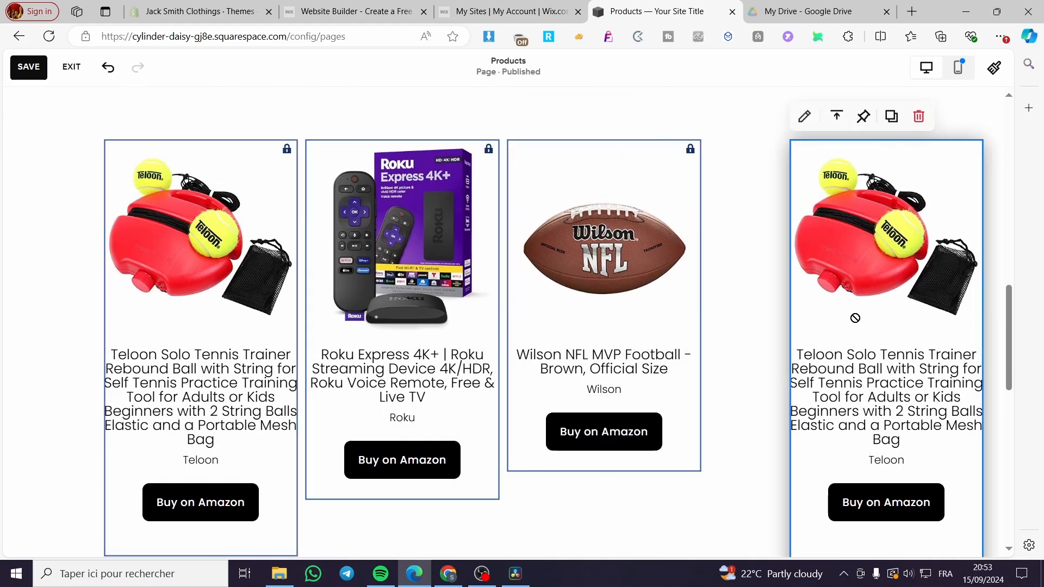
{"action": "left_click_drag", "start_coordinate": [859, 311], "coordinate": [815, 314]}
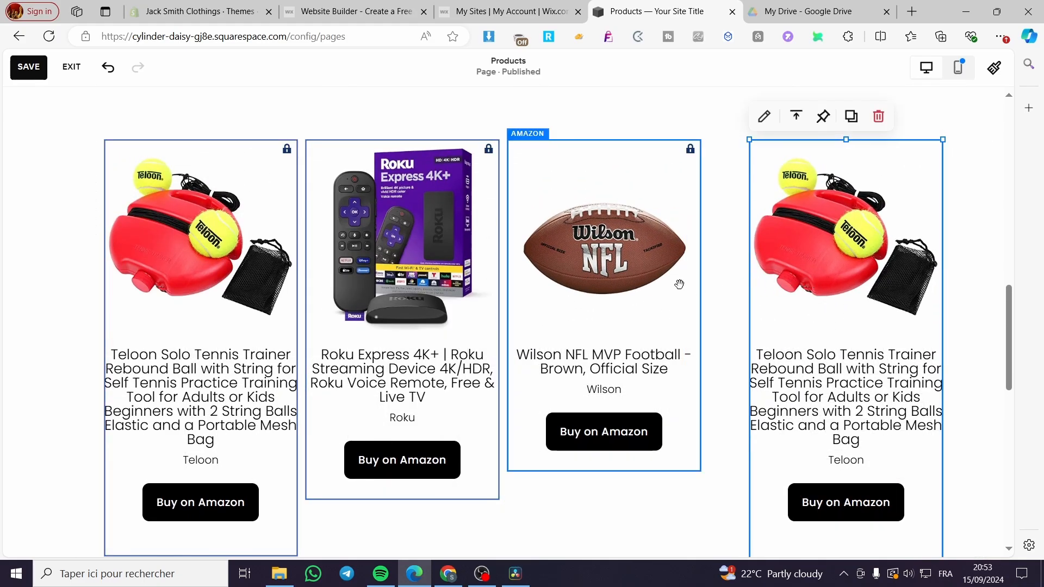
{"action": "left_click_drag", "start_coordinate": [678, 282], "coordinate": [718, 284]}
Shorten the last tennis trainer block by raising its bottom edge to just below Buy on Amazon.
{"action": "scroll", "coordinate": [867, 405], "scroll_direction": "down", "scroll_amount": 10}
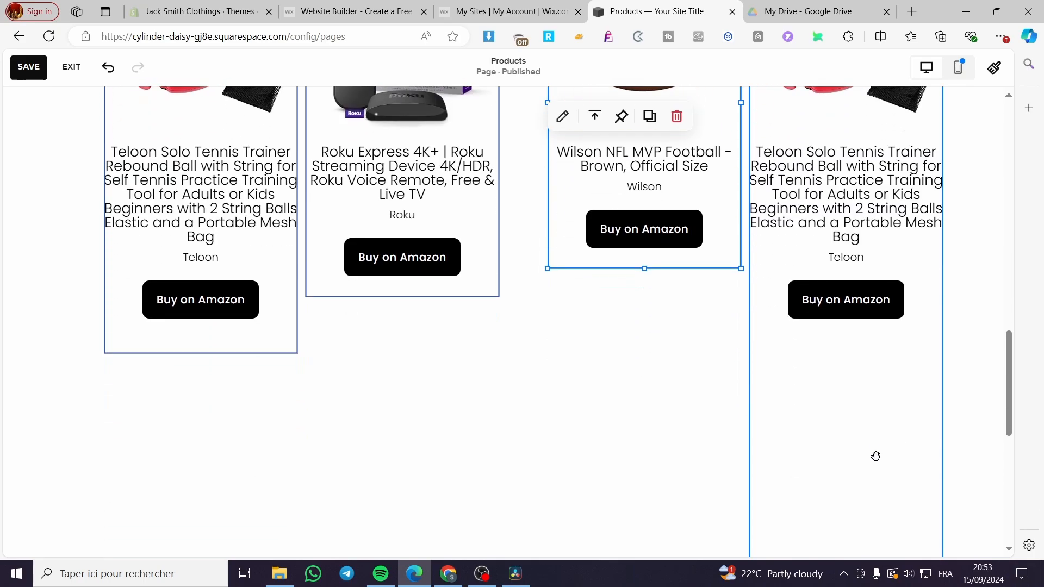
{"action": "left_click", "coordinate": [863, 504]}
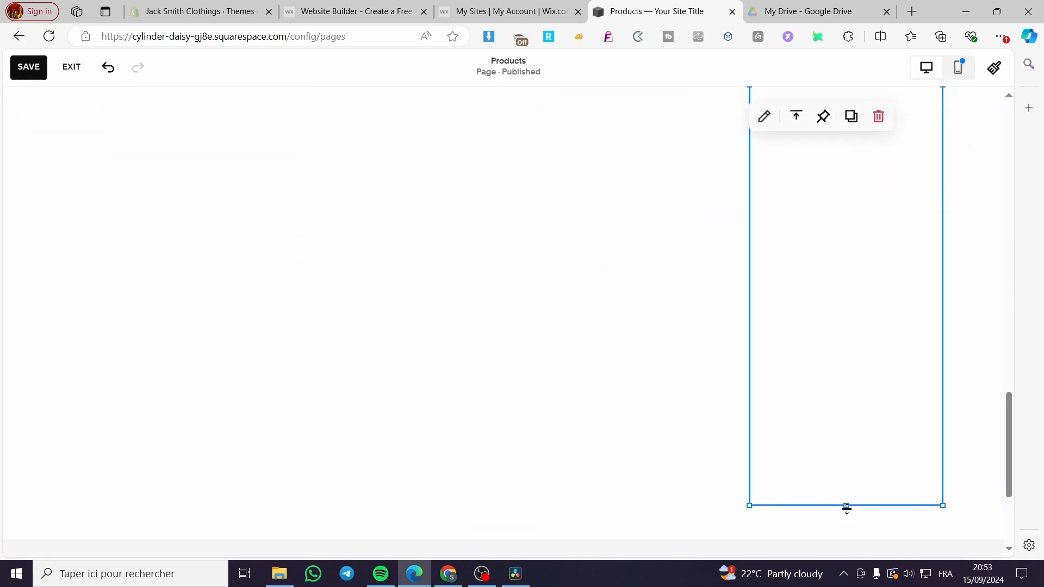
{"action": "left_click_drag", "start_coordinate": [846, 508], "coordinate": [832, 241]}
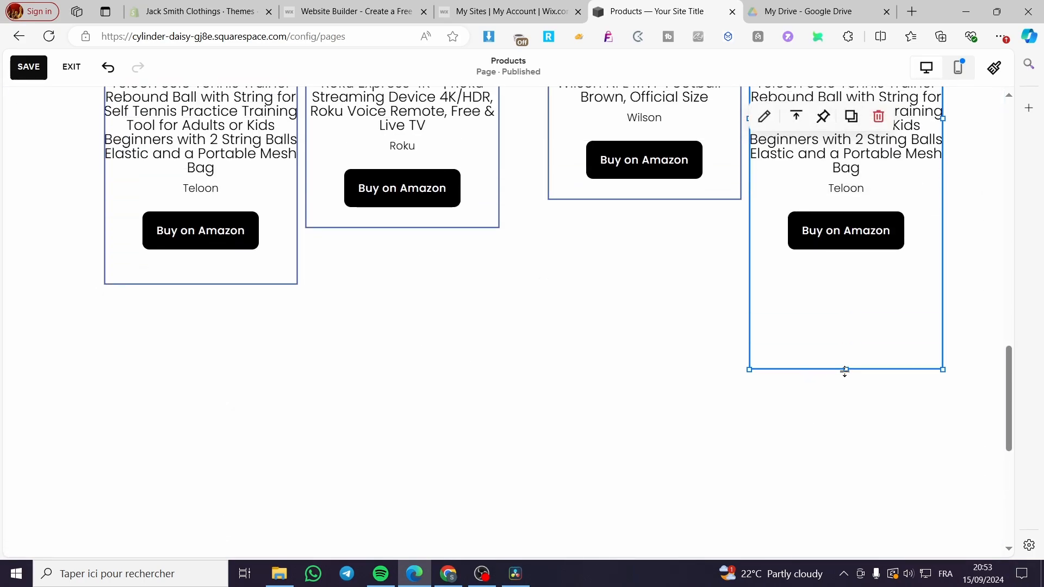
{"action": "left_click_drag", "start_coordinate": [843, 370], "coordinate": [840, 278]}
{"action": "scroll", "coordinate": [794, 394], "scroll_direction": "up", "scroll_amount": 5}
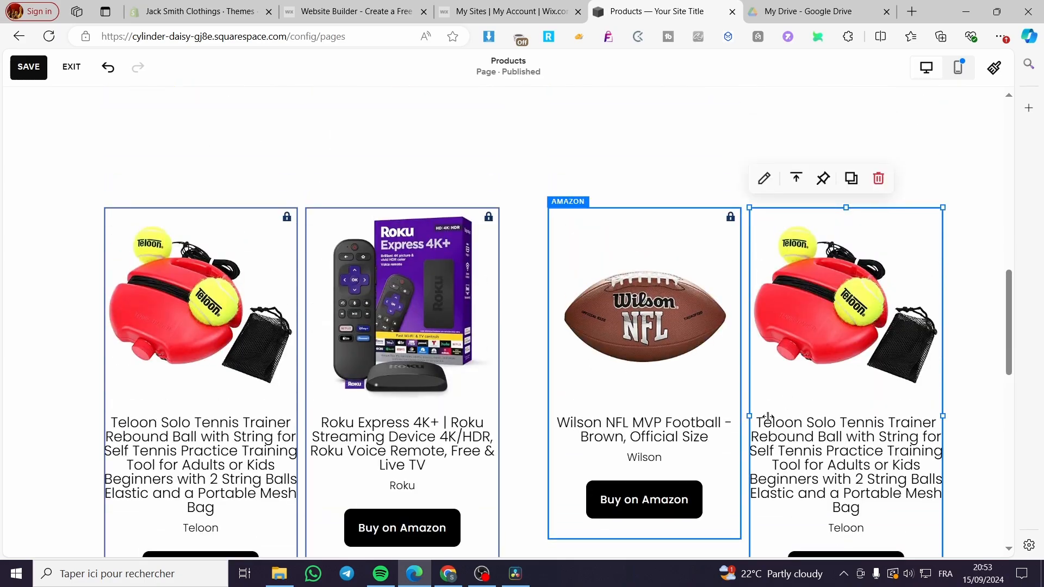
Replace the last tennis trainer block's product with the WILSON NBA DRV Series Basketball - DRV, Brown, Size 6-28.5", found by searching for "Basketball".
{"action": "double_click", "coordinate": [832, 348]}
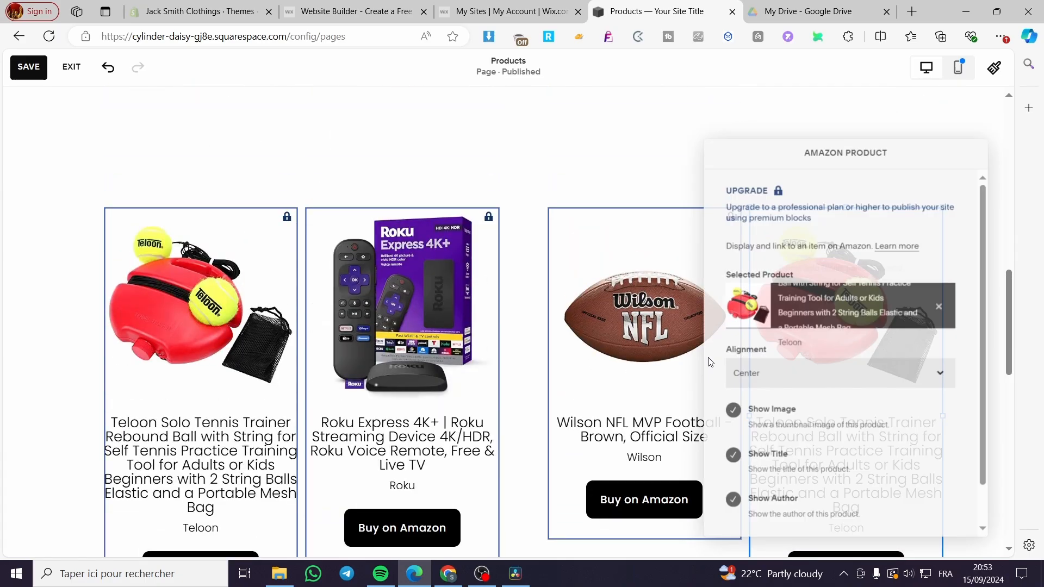
{"action": "left_click", "coordinate": [934, 308]}
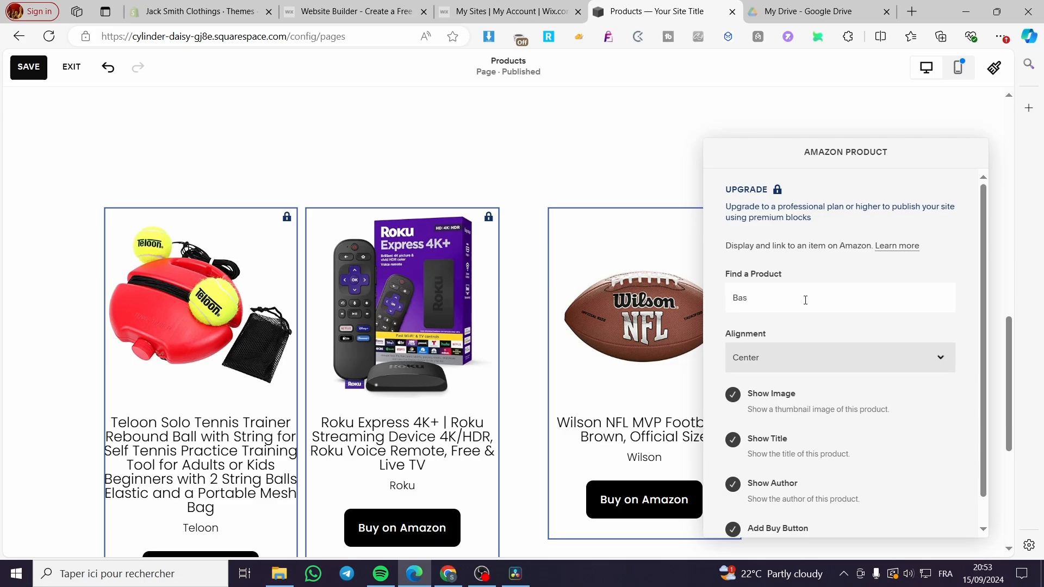
{"action": "type", "text": "tball"}
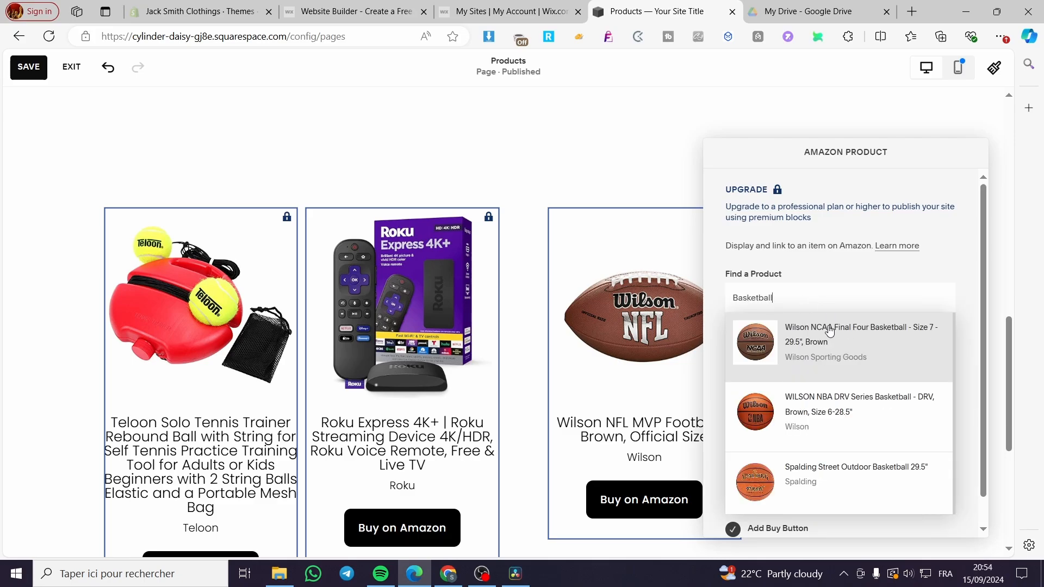
{"action": "left_click", "coordinate": [829, 407]}
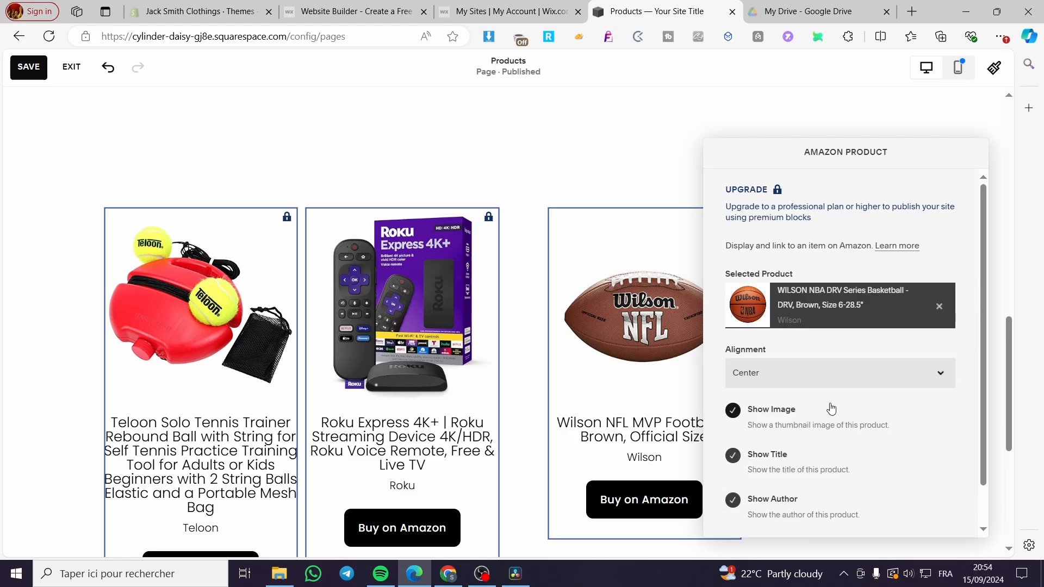
{"action": "left_click", "coordinate": [607, 204]}
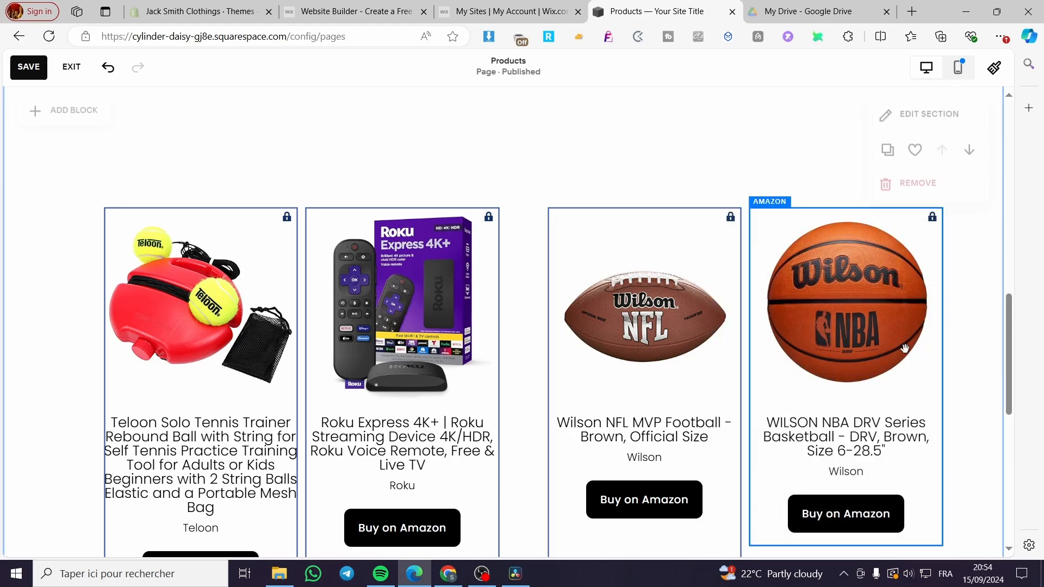
Shorten the football and Roku blocks to end level with the basketball block, and the tennis trainer block to just below its Buy on Amazon button.
{"action": "scroll", "coordinate": [649, 281], "scroll_direction": "down", "scroll_amount": 7}
{"action": "left_click", "coordinate": [645, 308]}
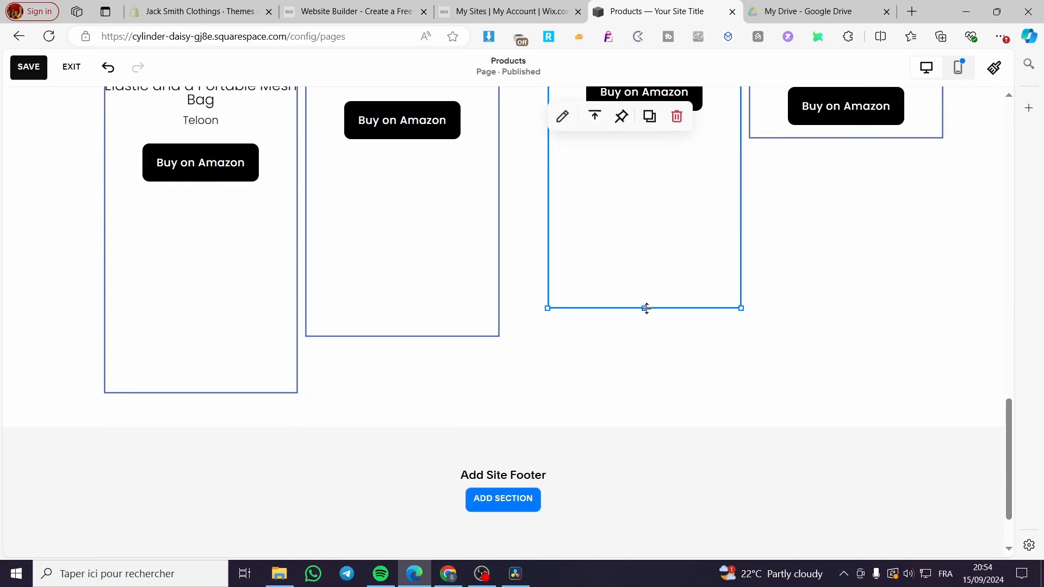
{"action": "left_click_drag", "start_coordinate": [645, 308], "coordinate": [650, 160]}
{"action": "left_click", "coordinate": [409, 354]}
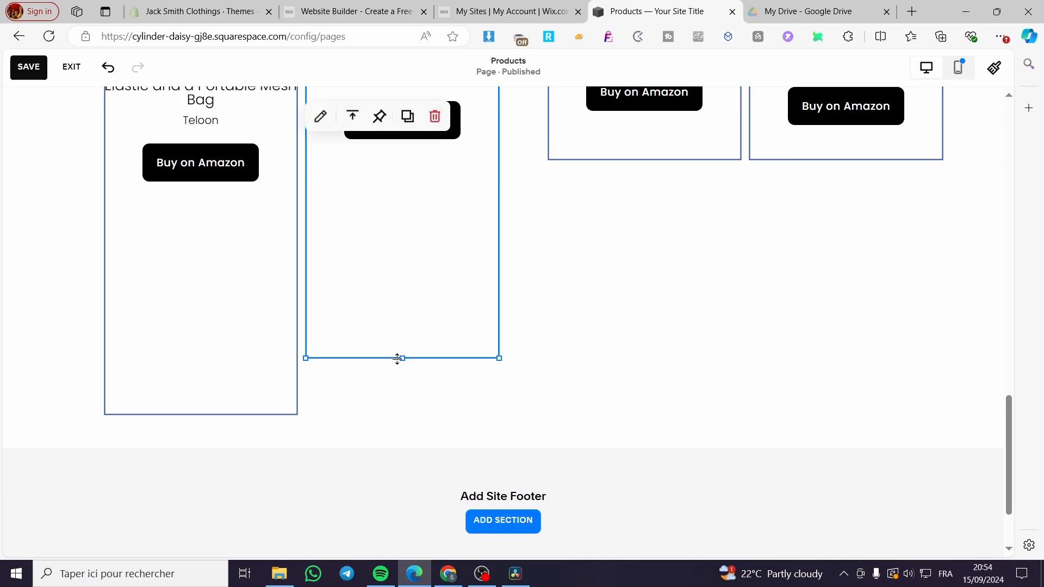
{"action": "left_click_drag", "start_coordinate": [409, 354], "coordinate": [403, 142]}
{"action": "left_click", "coordinate": [182, 359]}
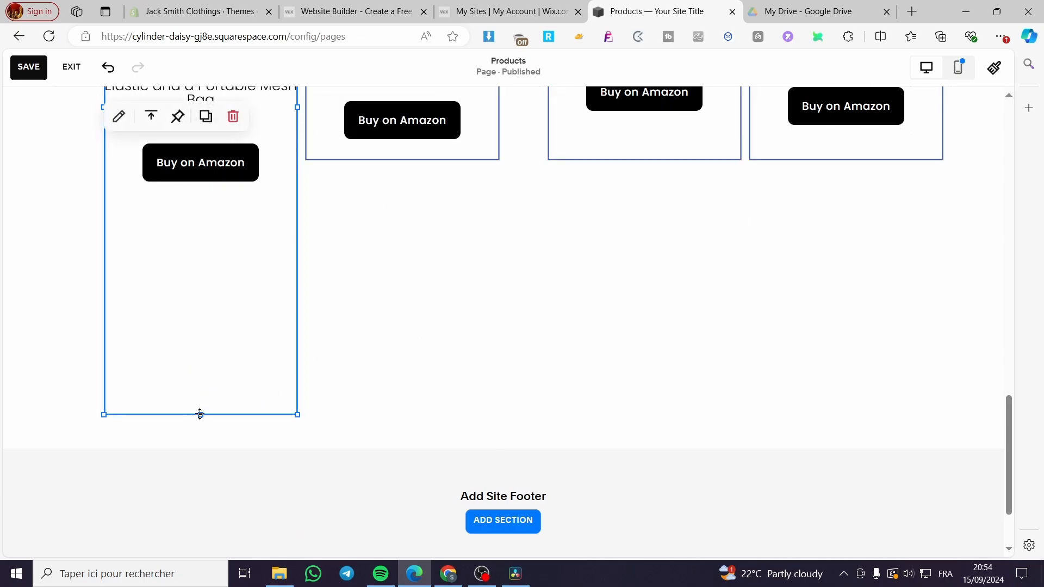
{"action": "left_click_drag", "start_coordinate": [198, 414], "coordinate": [222, 214]}
{"action": "scroll", "coordinate": [266, 305], "scroll_direction": "up", "scroll_amount": 4}
{"action": "scroll", "coordinate": [309, 395], "scroll_direction": "up", "scroll_amount": 4}
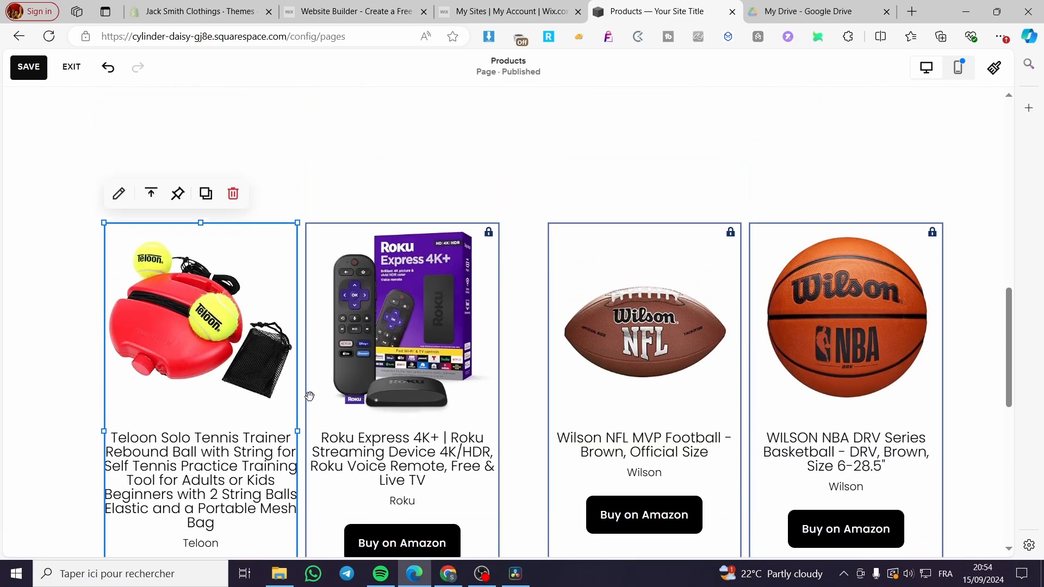
Try to shift the Roku Express 4K+ block slightly toward the football block.
{"action": "scroll", "coordinate": [522, 434], "scroll_direction": "down", "scroll_amount": 2}
{"action": "scroll", "coordinate": [935, 447], "scroll_direction": "up", "scroll_amount": 5}
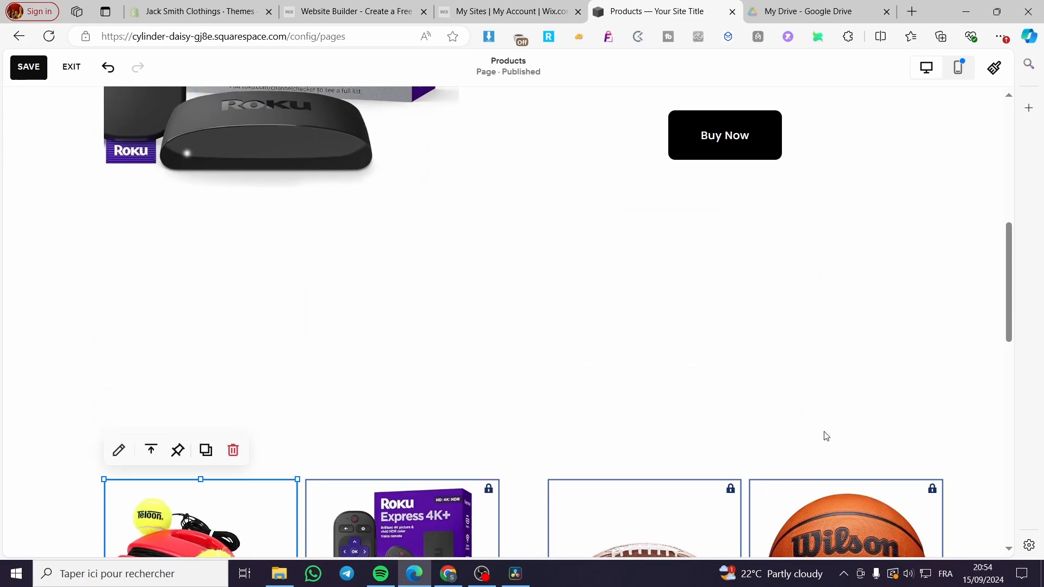
{"action": "scroll", "coordinate": [578, 400], "scroll_direction": "up", "scroll_amount": 5}
{"action": "left_click", "coordinate": [574, 401]}
{"action": "scroll", "coordinate": [571, 401], "scroll_direction": "down", "scroll_amount": 7}
{"action": "scroll", "coordinate": [255, 379], "scroll_direction": "down", "scroll_amount": 4}
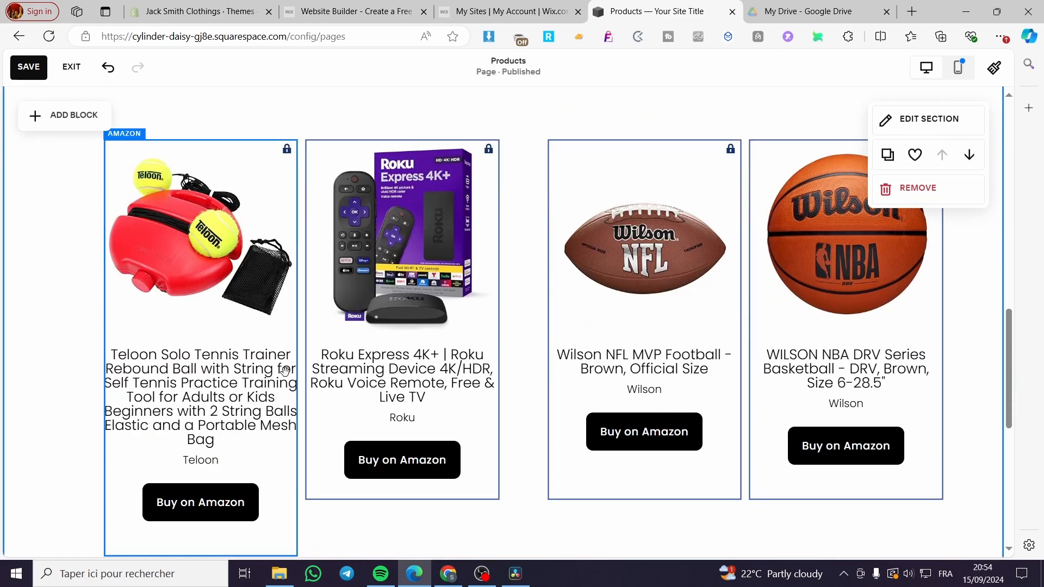
{"action": "left_click", "coordinate": [407, 312]}
{"action": "left_click_drag", "start_coordinate": [408, 312], "coordinate": [423, 311]}
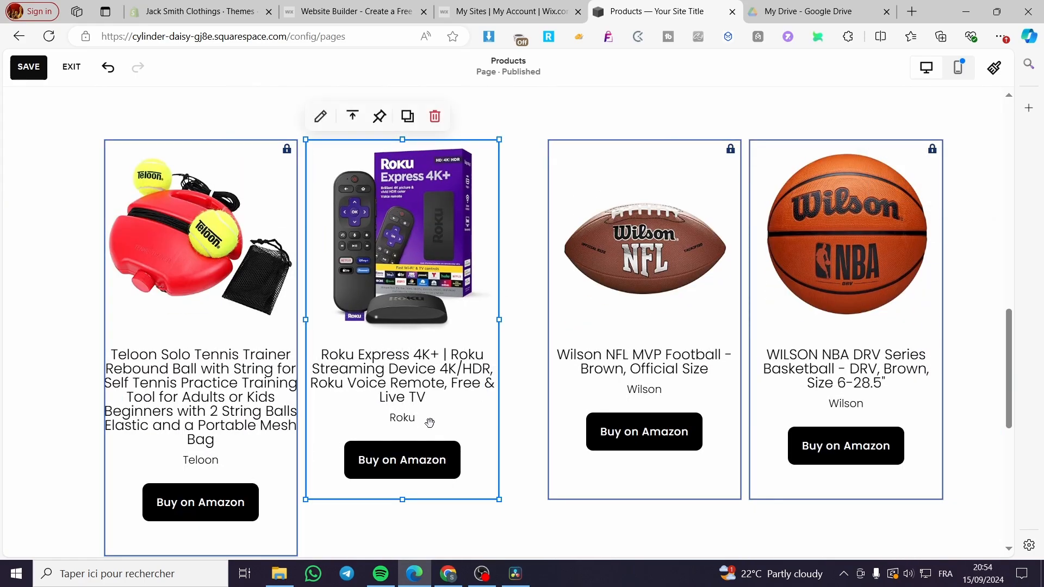